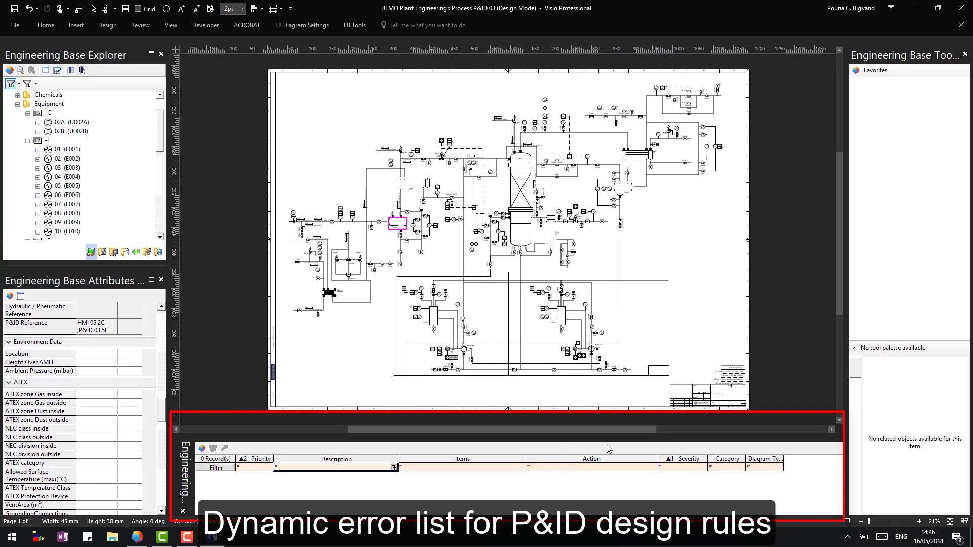
- Enlarge the related objects area of the tool palette window, and close the P&ID 03 drawing to return to Engineering Base
left_click_drag(895, 340, 895, 223)
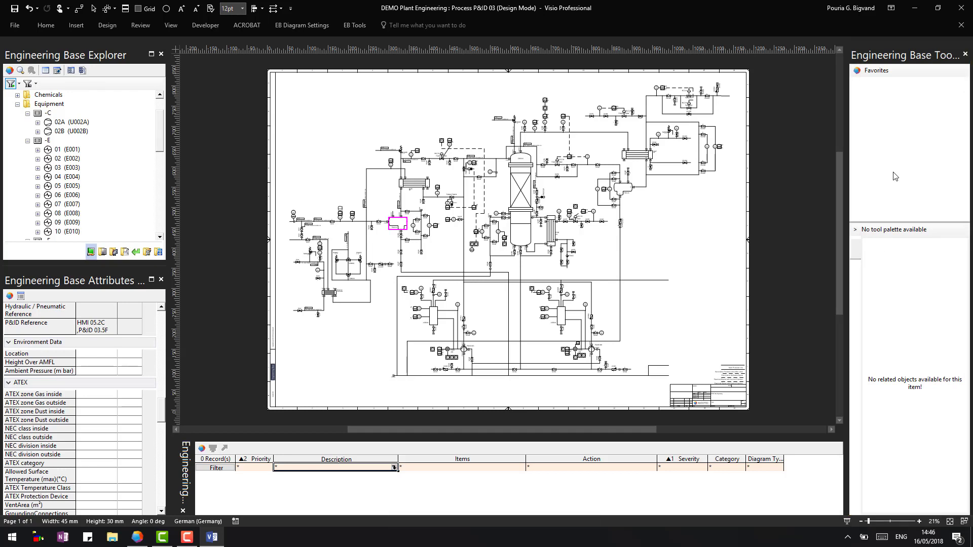
left_click(959, 12)
left_click(959, 12)
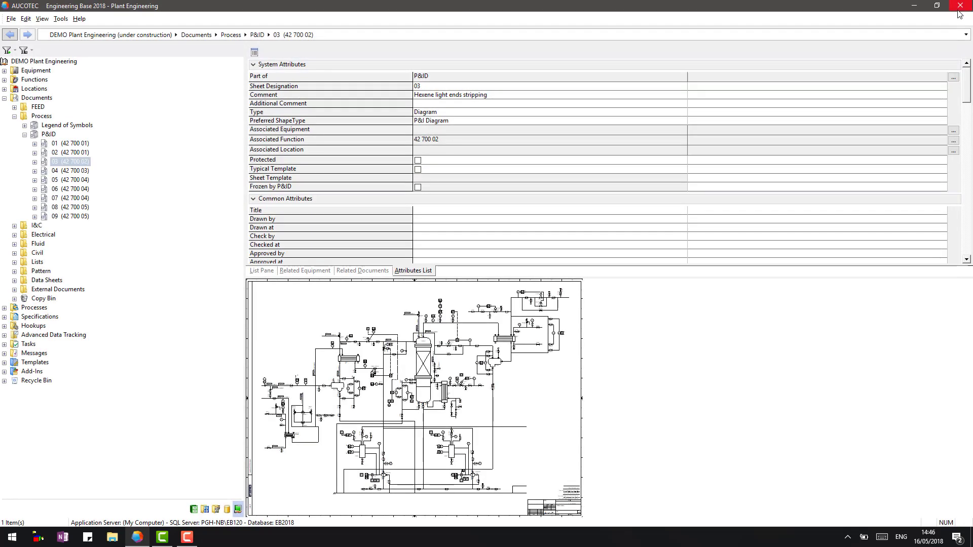
- Create a tool palette configuration named ISO under the EB2018 database's Templates
left_click(227, 509)
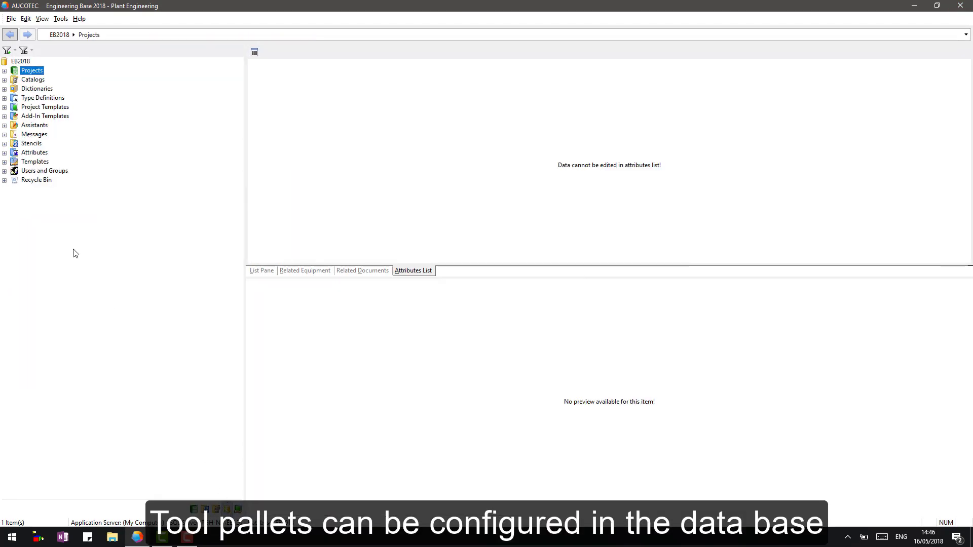
left_click(22, 61)
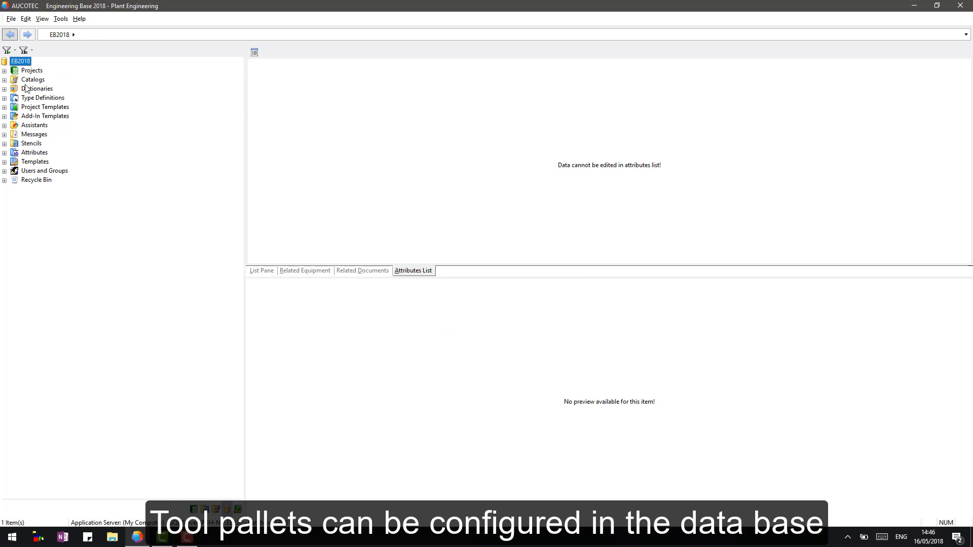
left_click(5, 163)
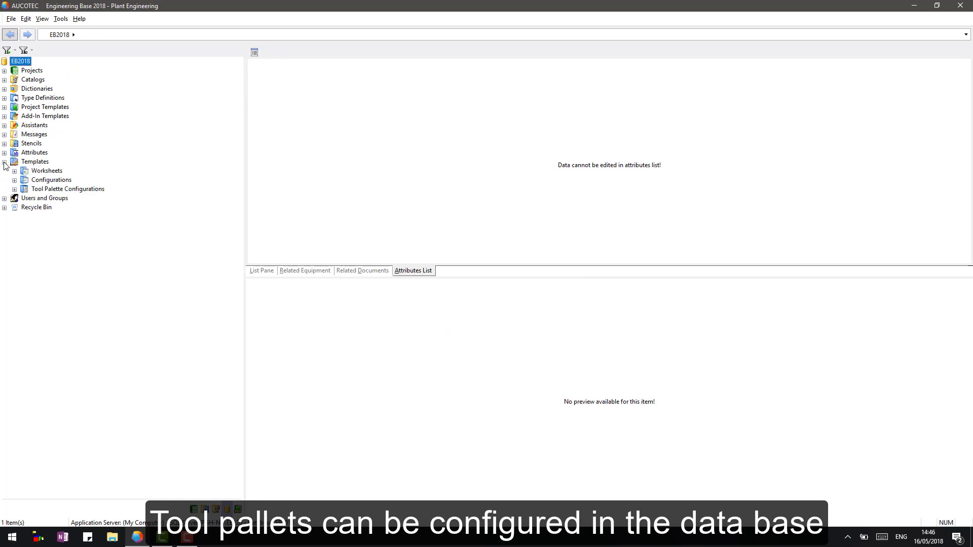
left_click(47, 189)
right_click(47, 189)
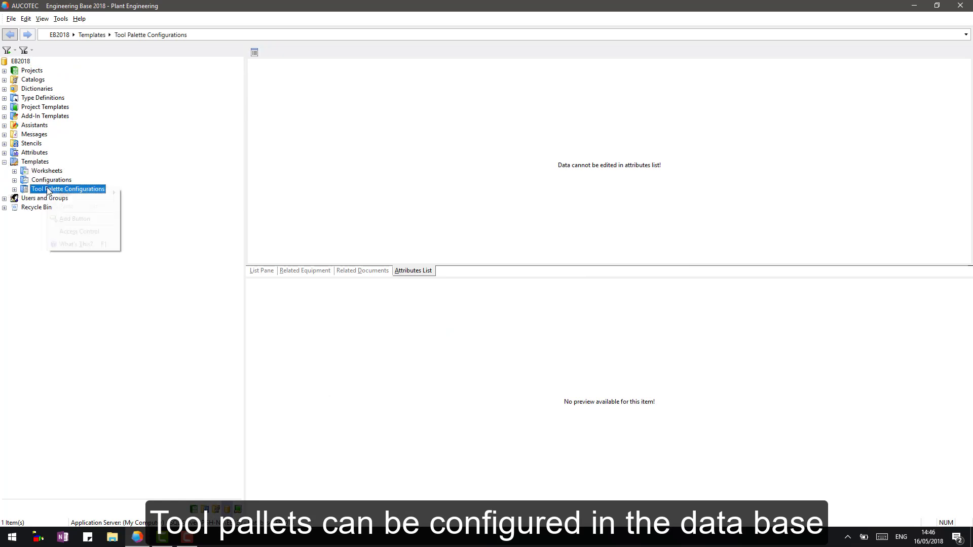
mouse_move(87, 192)
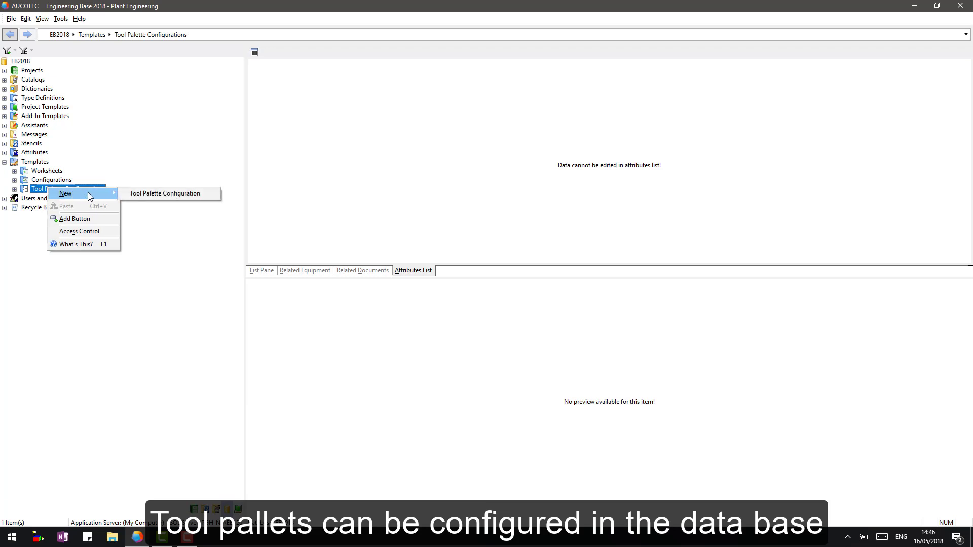
left_click(138, 192)
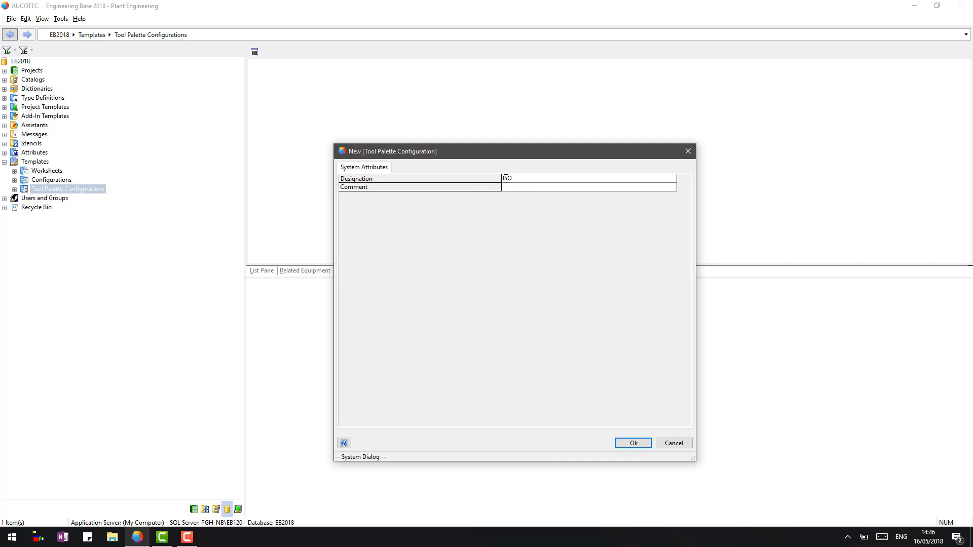
key("Return")
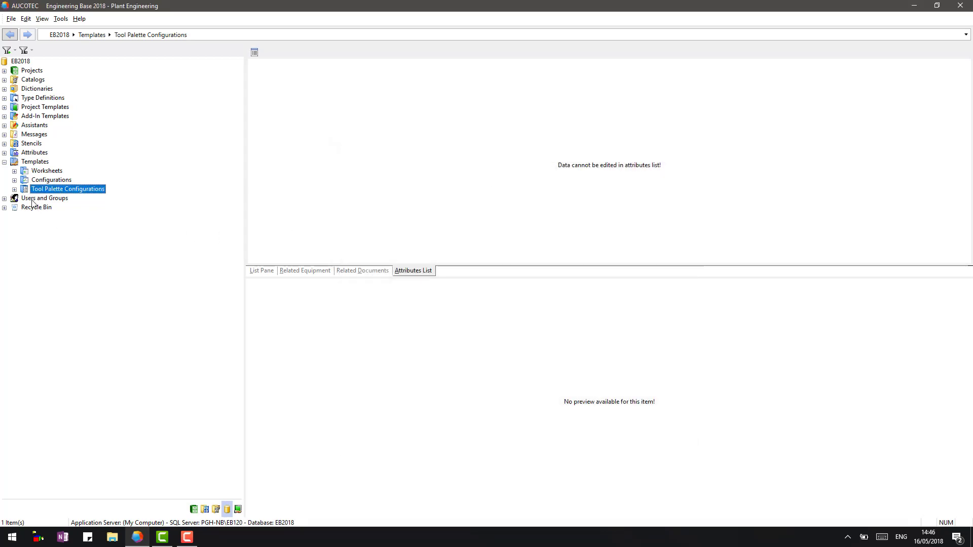
- Open the ISO tool palette for configuration
left_click(14, 190)
left_click(47, 199)
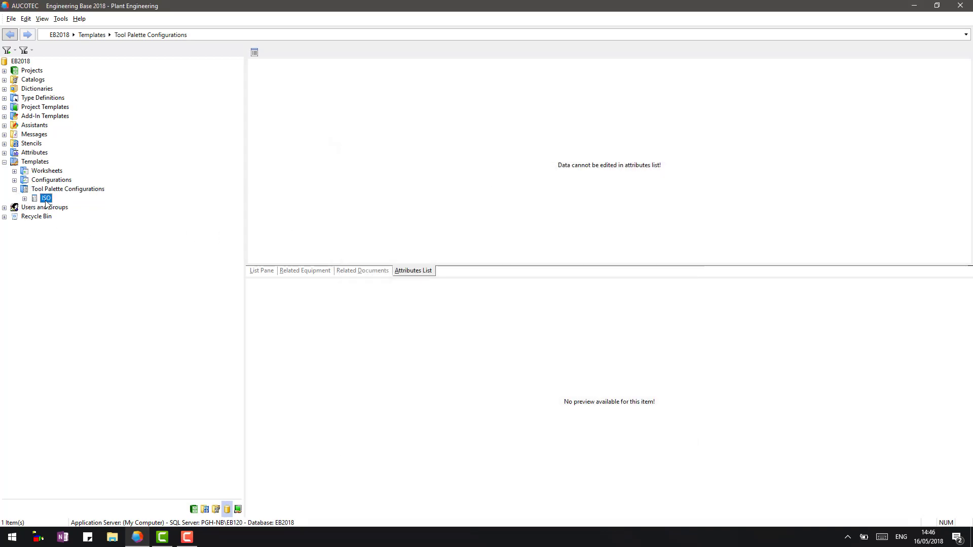
right_click(47, 200)
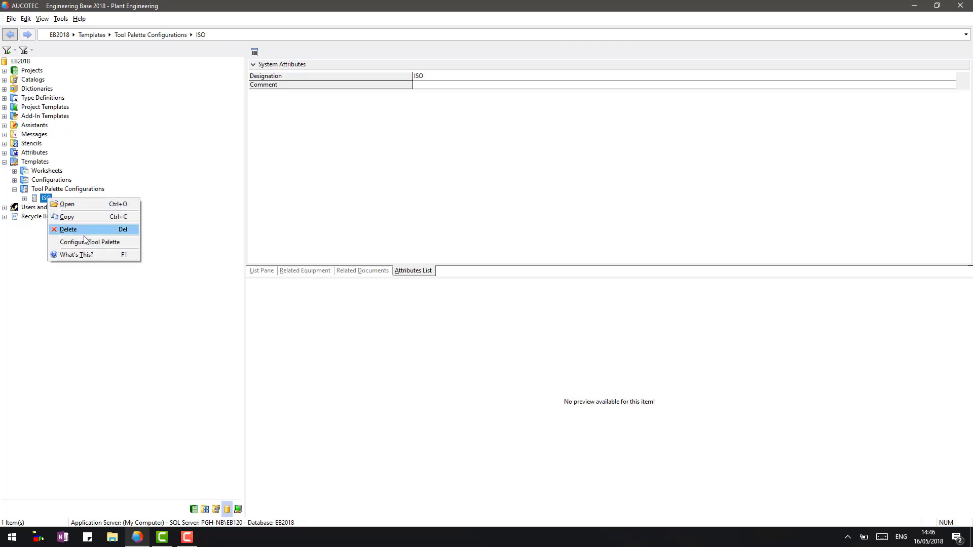
left_click(100, 243)
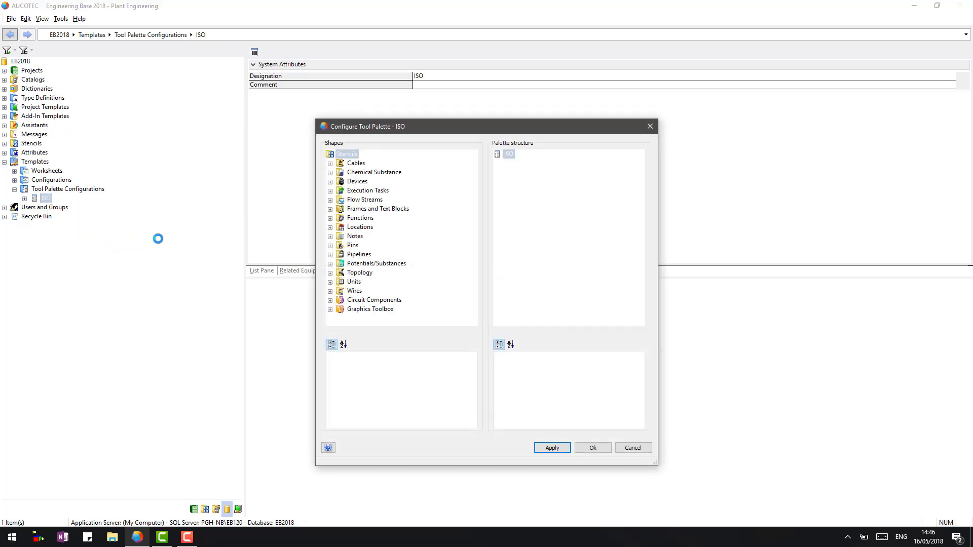
- Add a configuration tab named Modules to the ISO palette structure
left_click(514, 157)
right_click(509, 156)
mouse_move(527, 170)
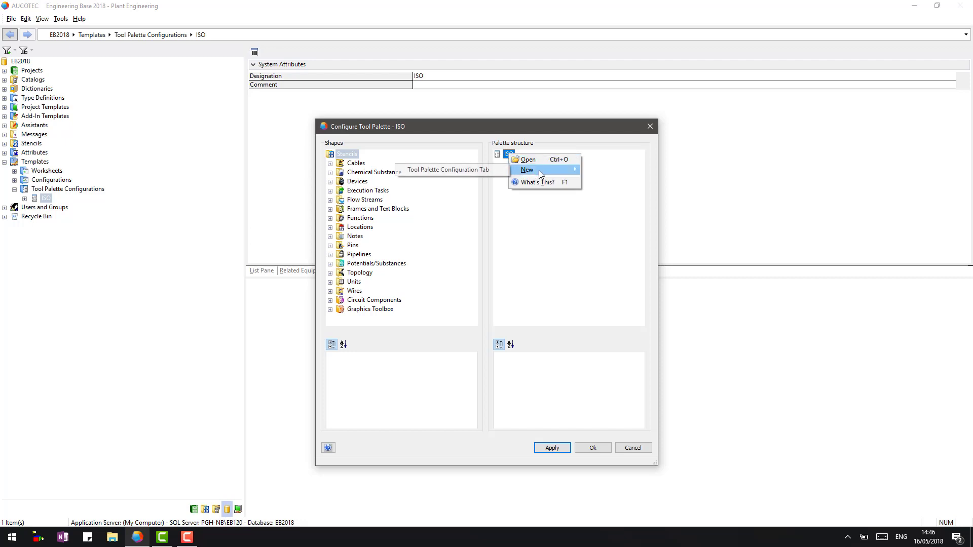
left_click(486, 171)
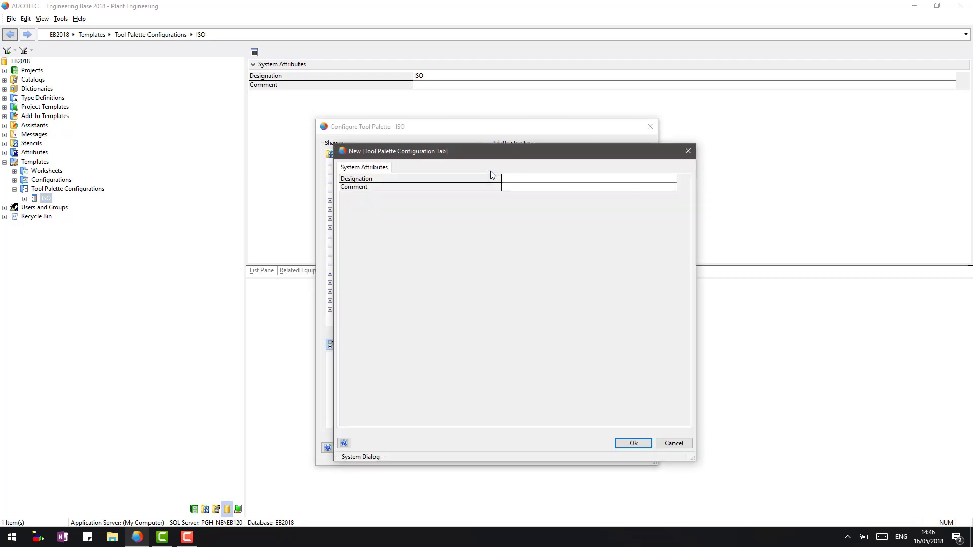
type("Modules")
left_click(646, 442)
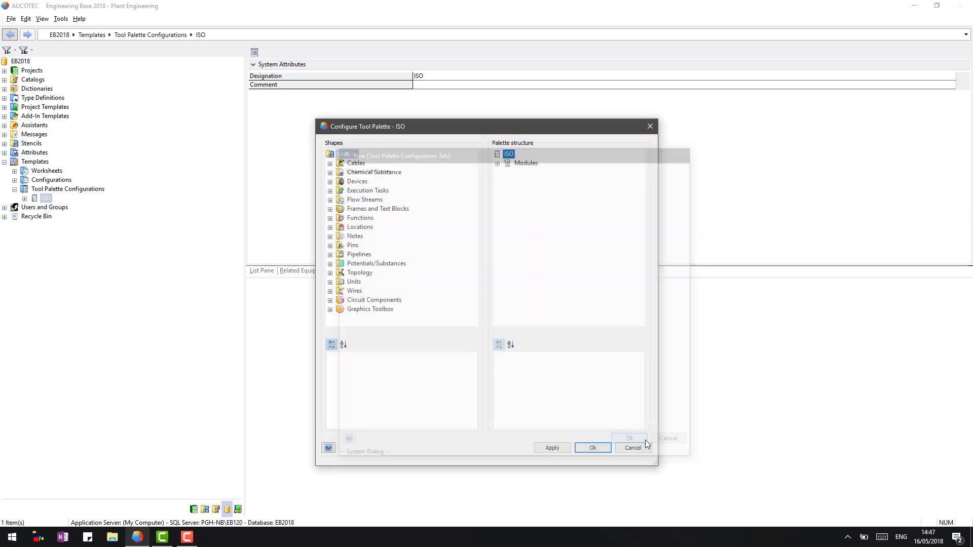
- Add a configuration tab named Equipment to the ISO palette structure
right_click(510, 157)
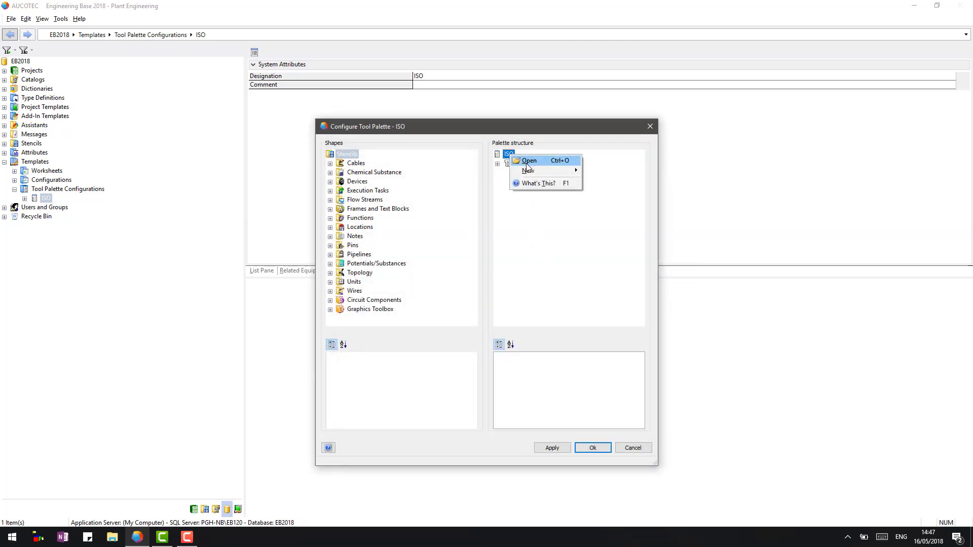
mouse_move(527, 171)
left_click(488, 171)
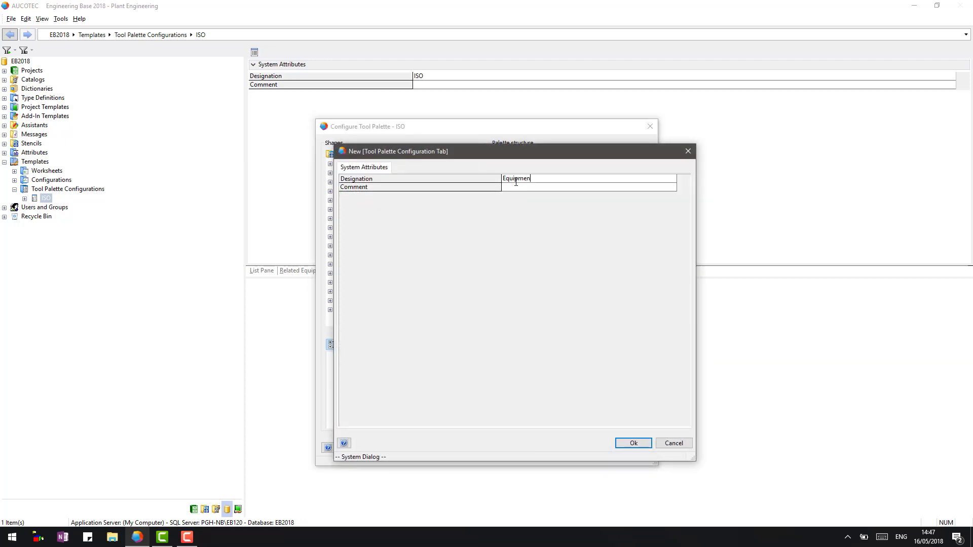
left_click(645, 443)
- Add a configuration tab named Piping to the ISO palette structure
right_click(509, 158)
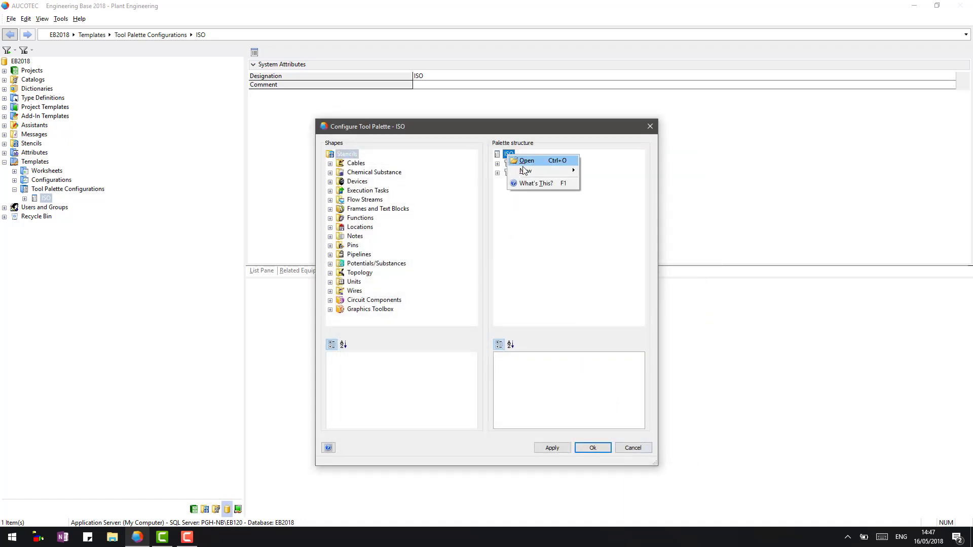
left_click(496, 170)
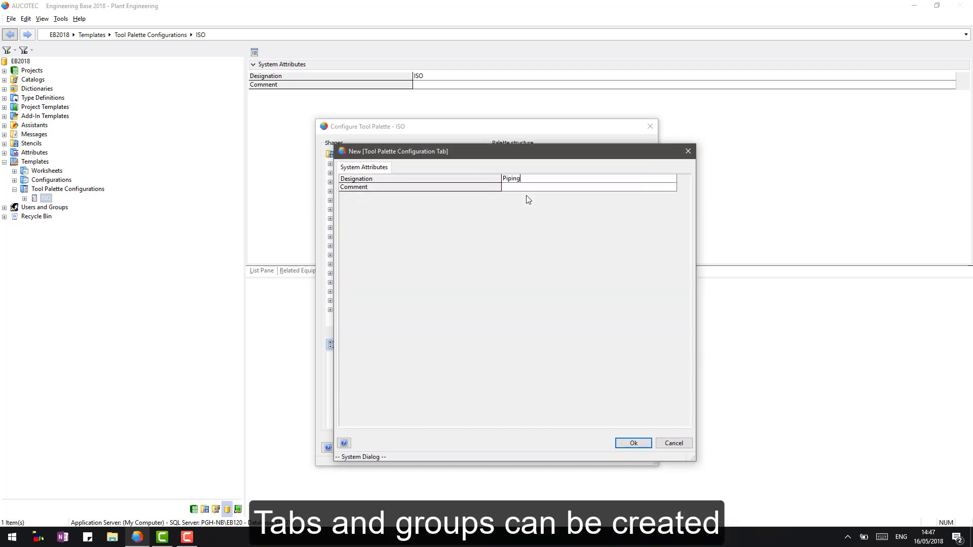
type("Piping")
key("Return")
- Add a configuration tab named Instruments to the ISO palette structure
right_click(508, 155)
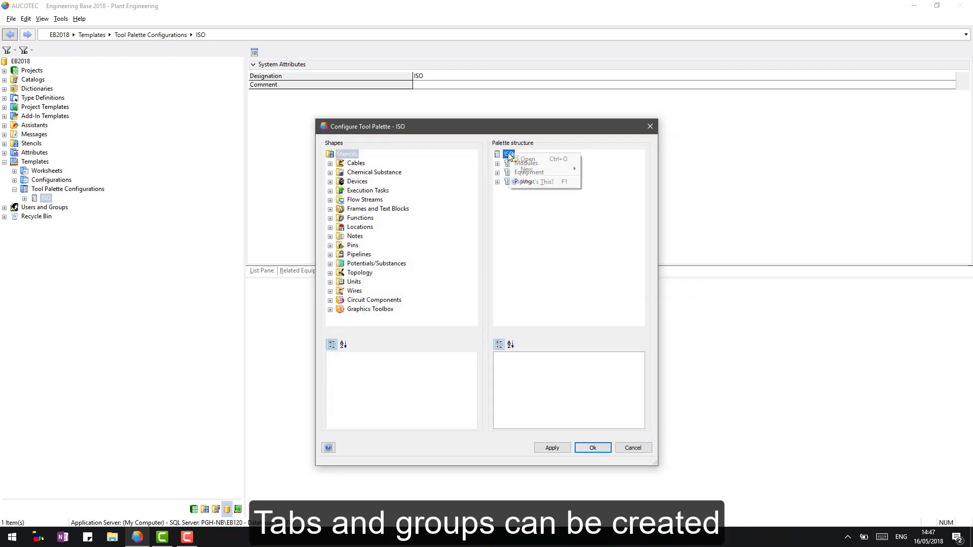
mouse_move(526, 170)
left_click(489, 170)
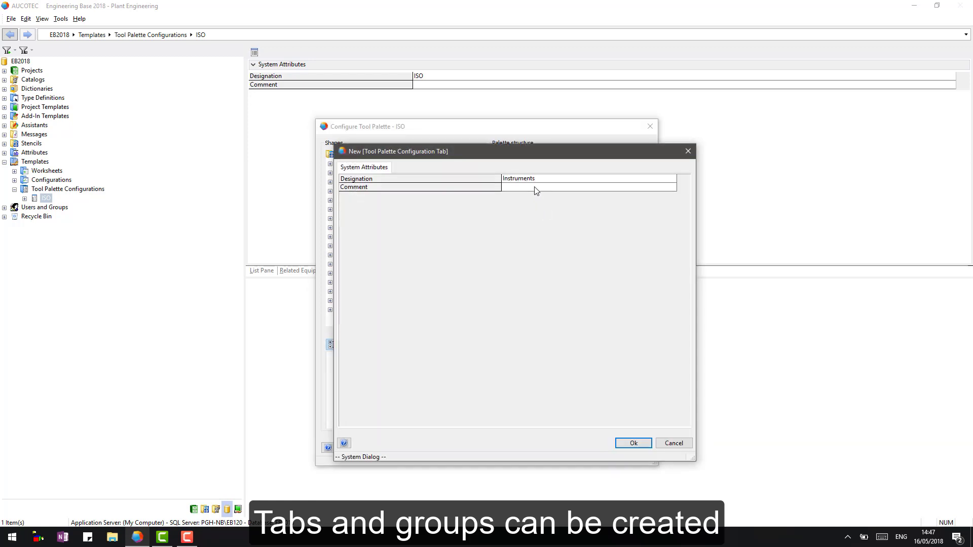
key("Return")
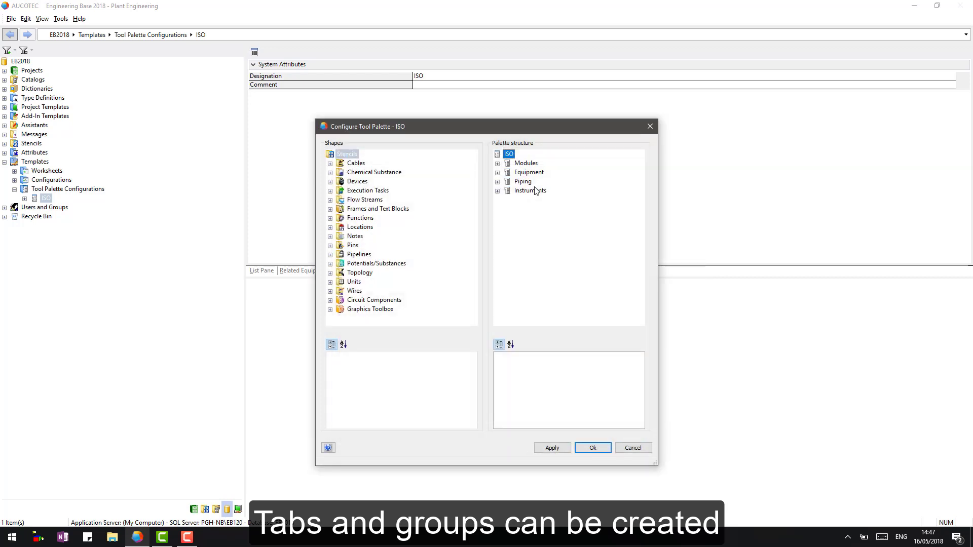
- Create a configuration group named Buffer tanks in the Modules tab of the palette structure
left_click(522, 164)
right_click(517, 164)
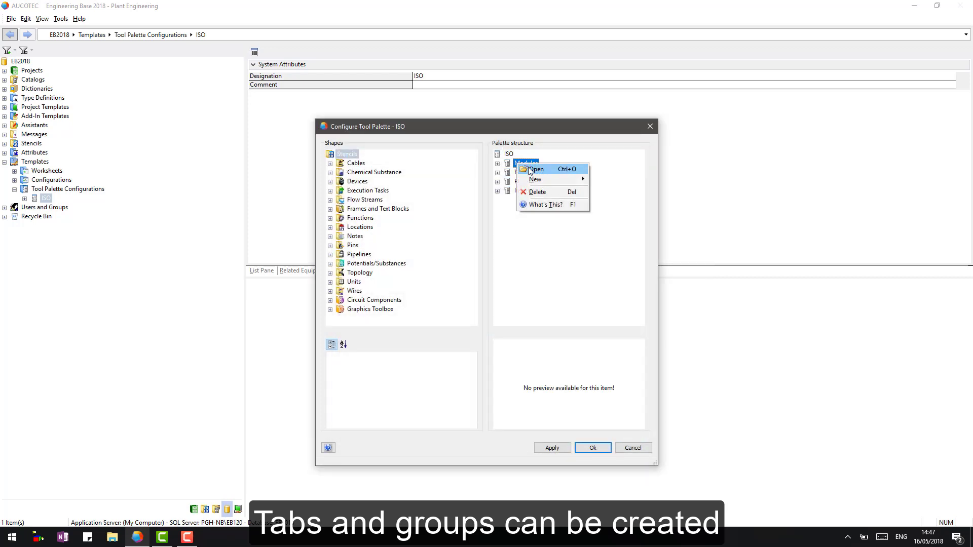
mouse_move(543, 181)
left_click(456, 180)
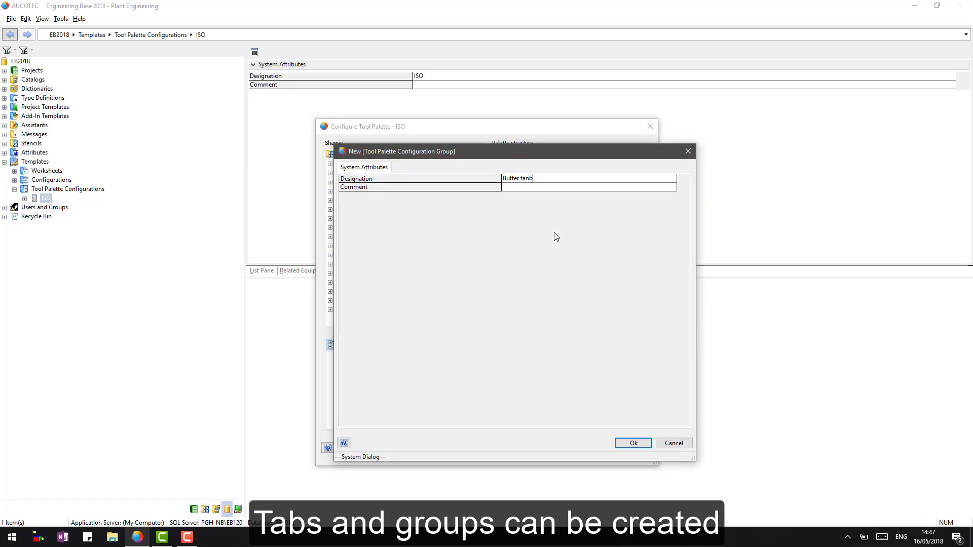
type("Buffer tanks")
key("Return")
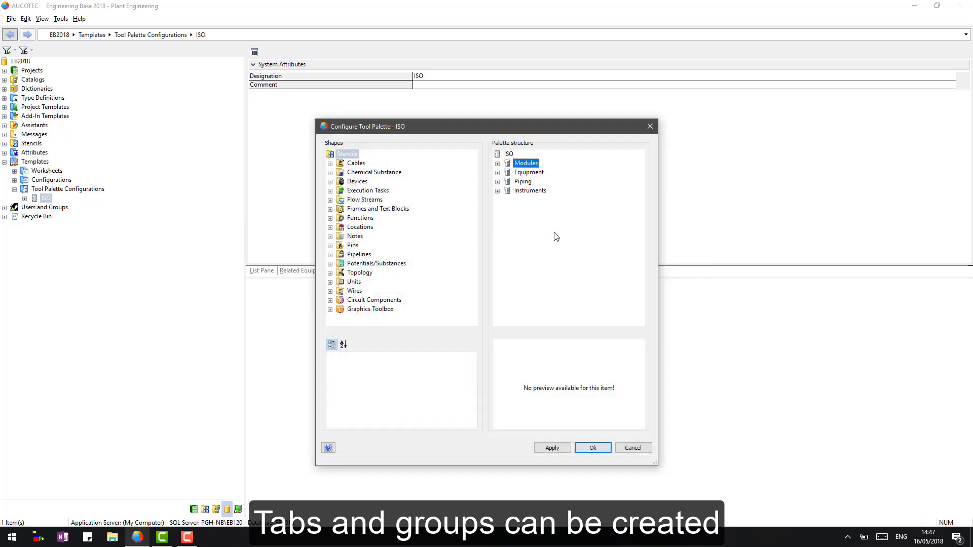
left_click(498, 163)
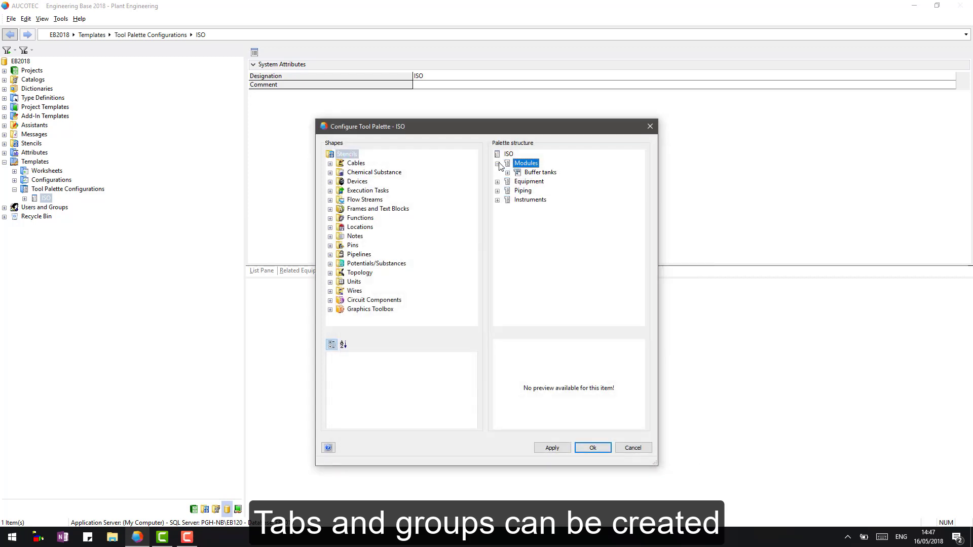
- Create a configuration group named Heat Exchangers in the Equipment tab of the palette structure
right_click(519, 182)
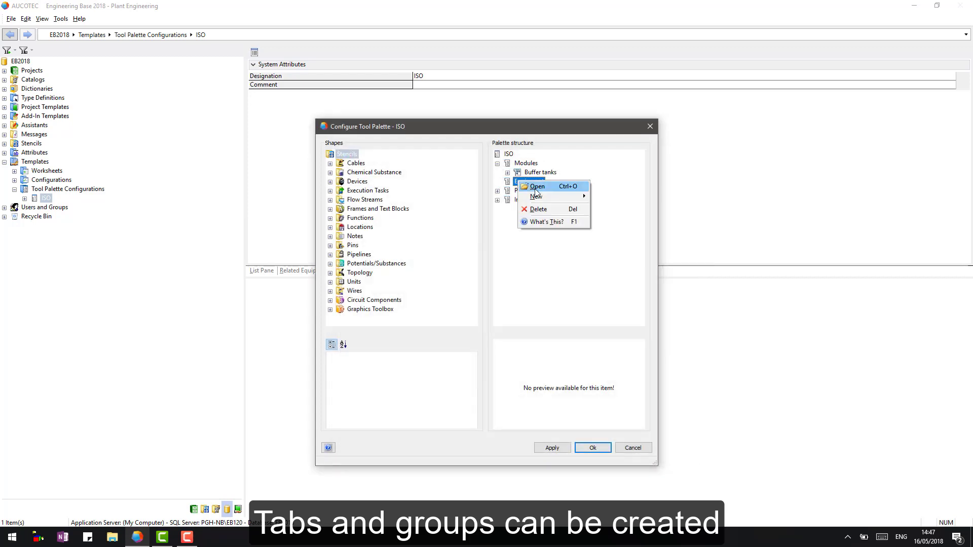
mouse_move(542, 197)
left_click(500, 196)
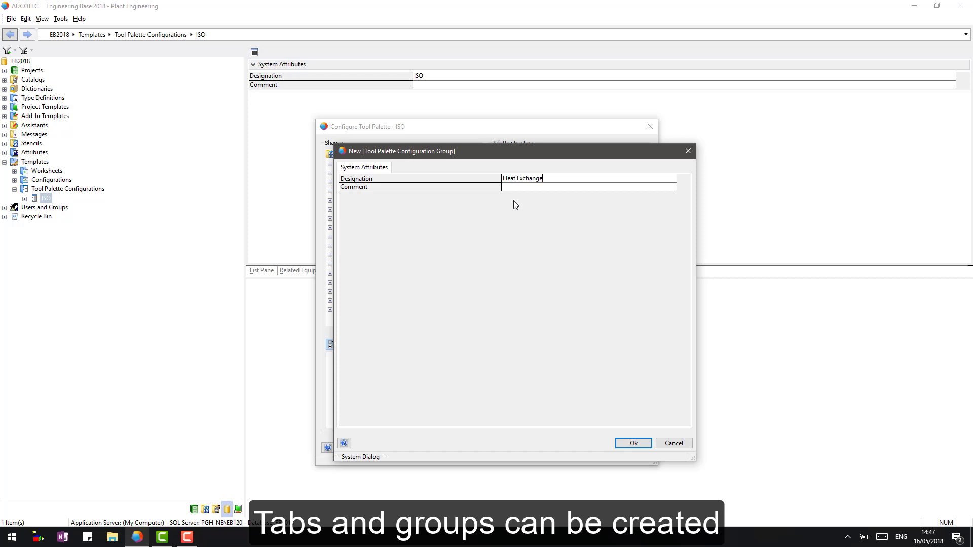
type("Heat Exchangers")
key("Return")
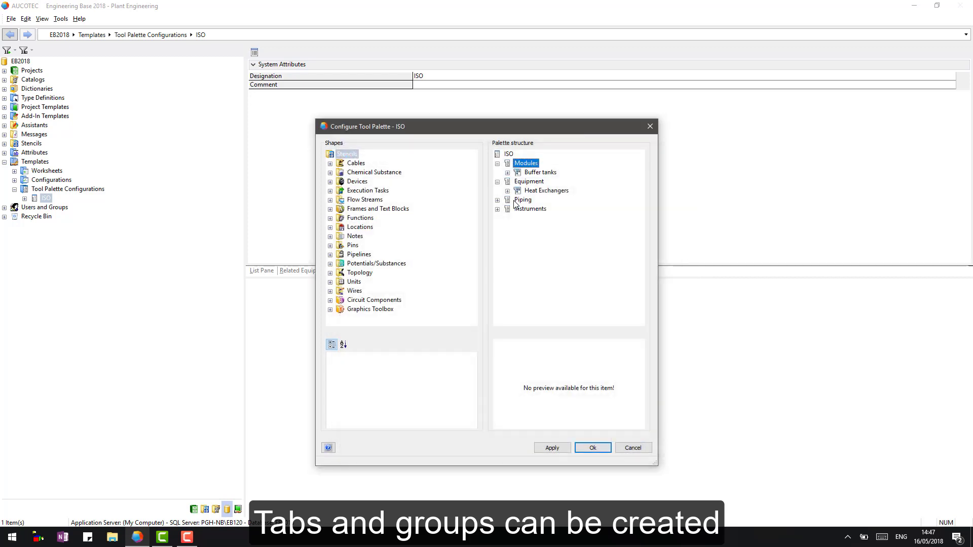
- Create a configuration group named Pumps in the Equipment tab of the palette structure
right_click(527, 181)
mouse_move(542, 198)
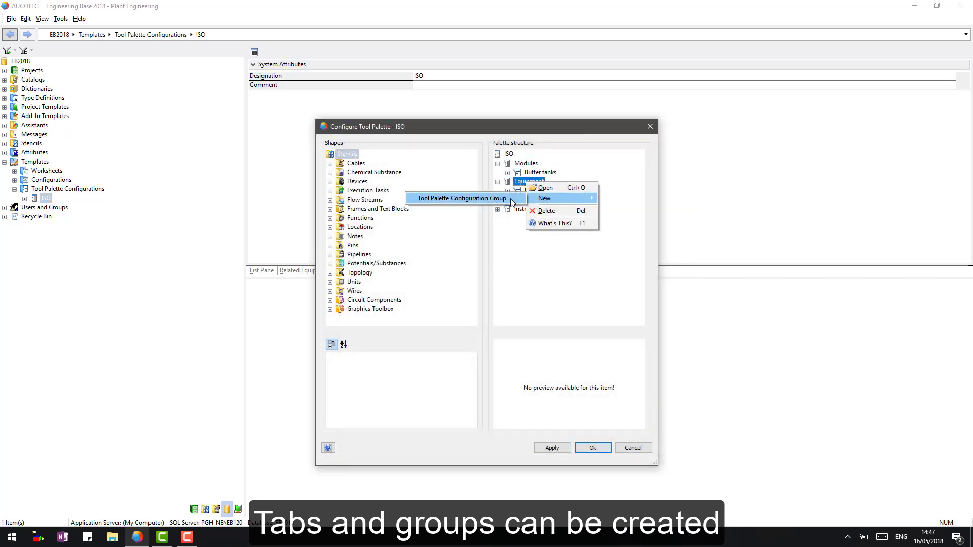
left_click(512, 199)
type("Pum")
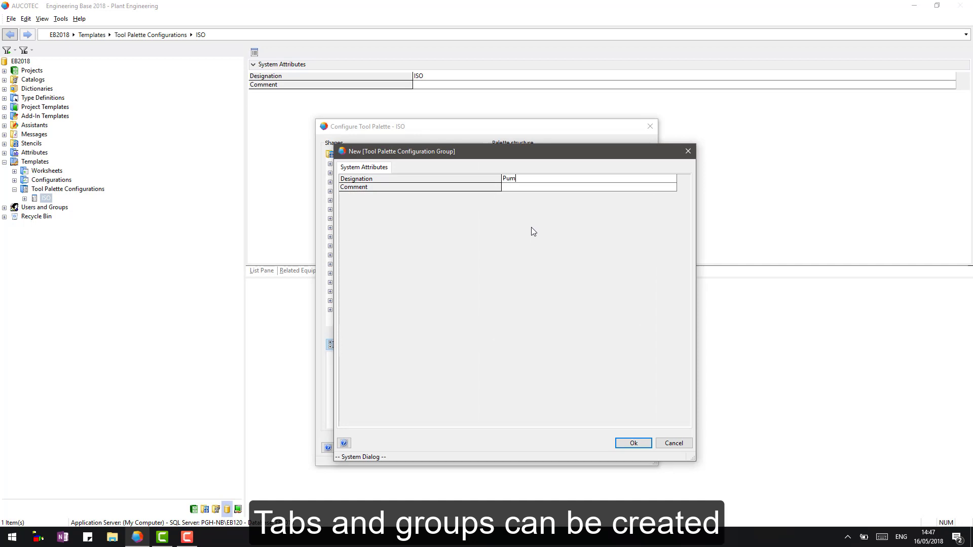
type("ps")
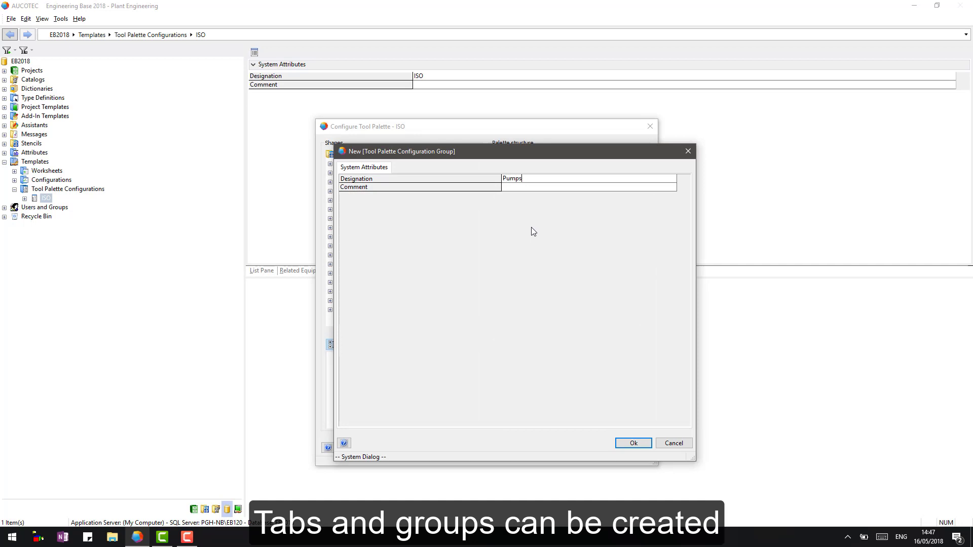
left_click(642, 444)
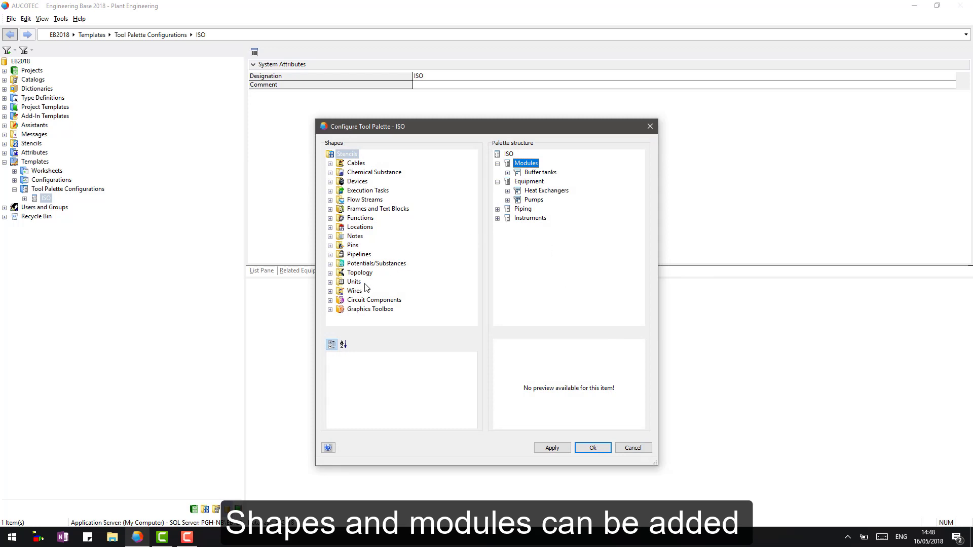
- Add both modules, Pump with buffer tank and the buffer tank one, from the P&ID Modules stencil in Circuit Components to the Buffer tanks group
left_click(330, 300)
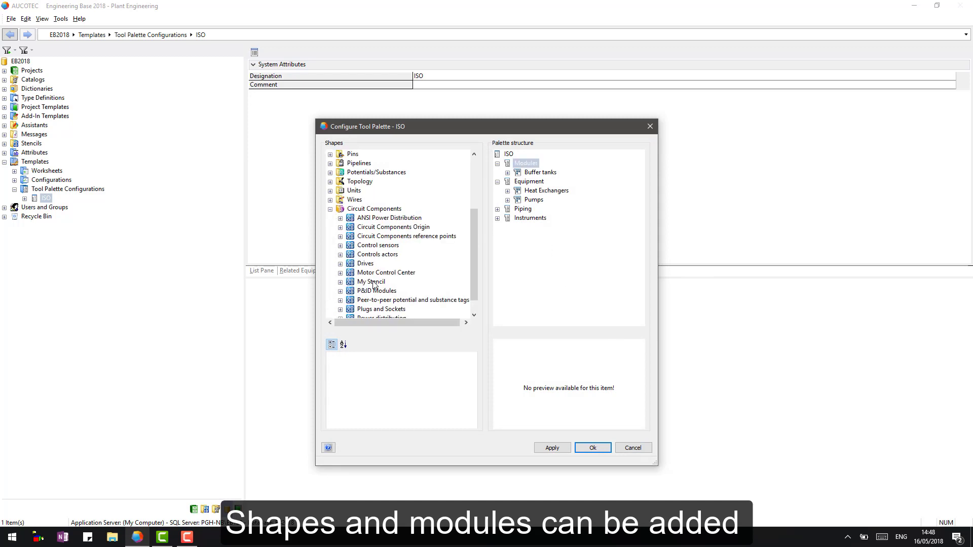
left_click(376, 291)
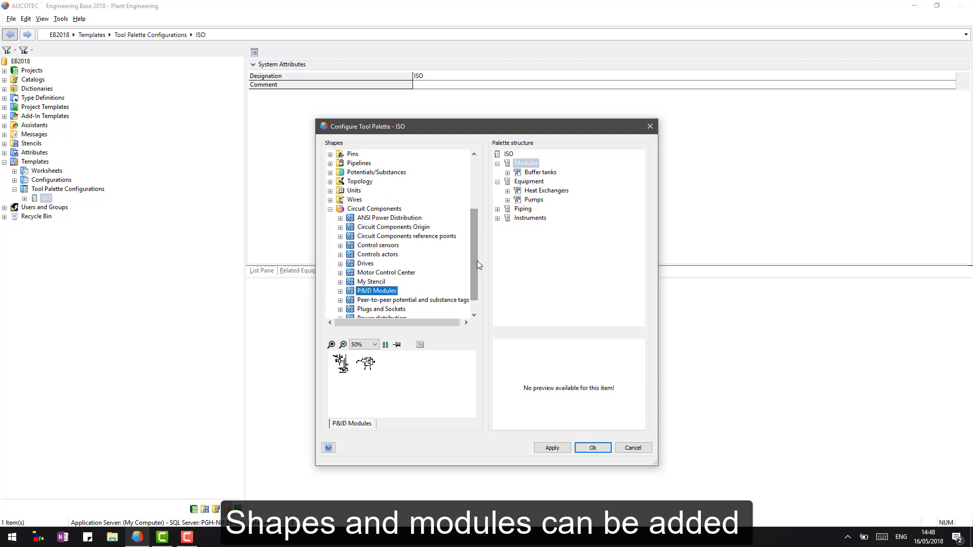
left_click_drag(477, 261, 477, 291)
left_click(332, 345)
left_click(331, 345)
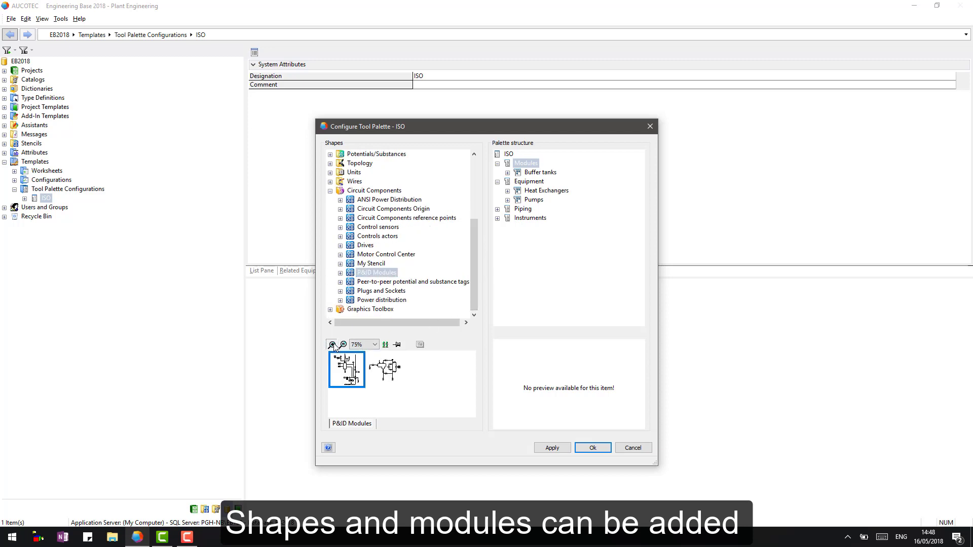
left_click(332, 344)
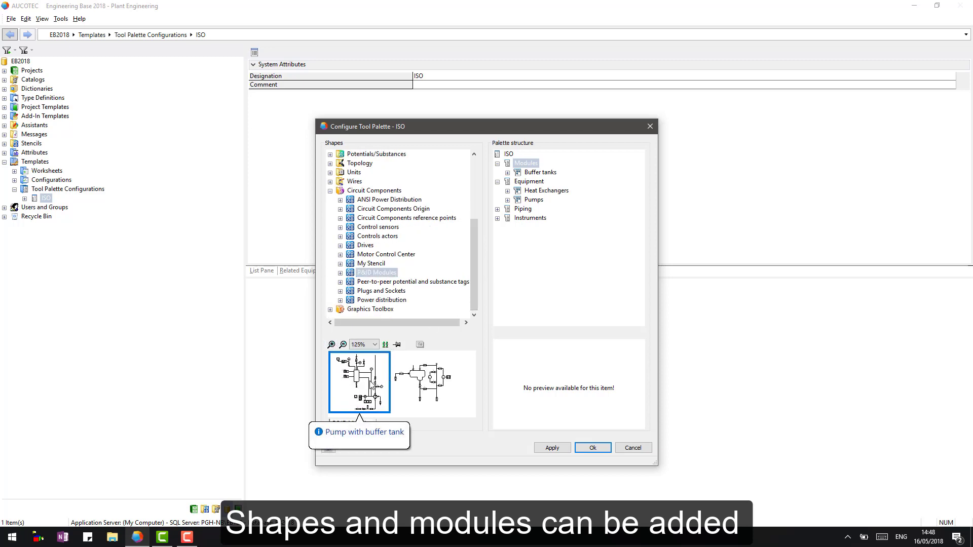
left_click(536, 173)
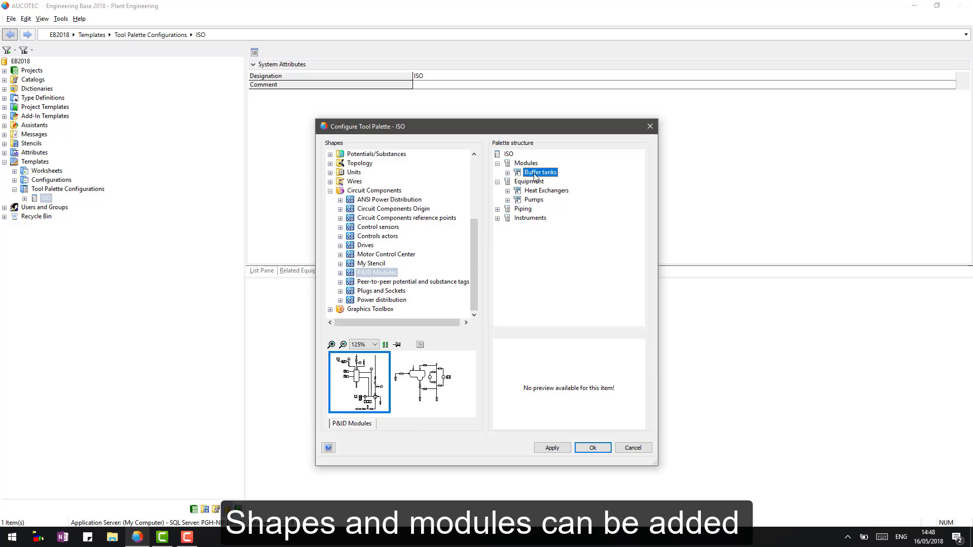
left_click_drag(360, 383, 521, 367)
left_click_drag(426, 381, 545, 374)
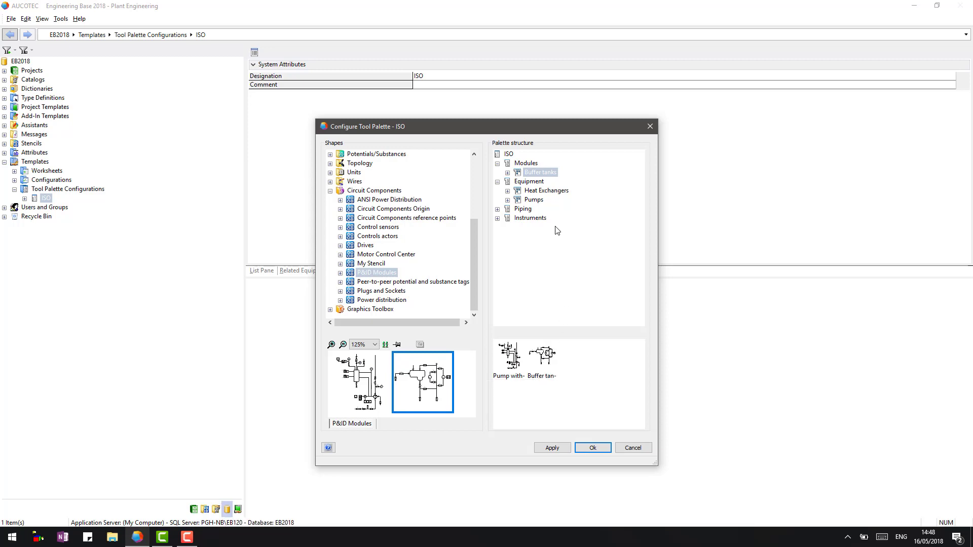
- Add heat exchanger shapes, including X8079 and X8017, from the A4 Landscape ISO 10628 equipment stencil to the Heat Exchangers group
left_click(536, 192)
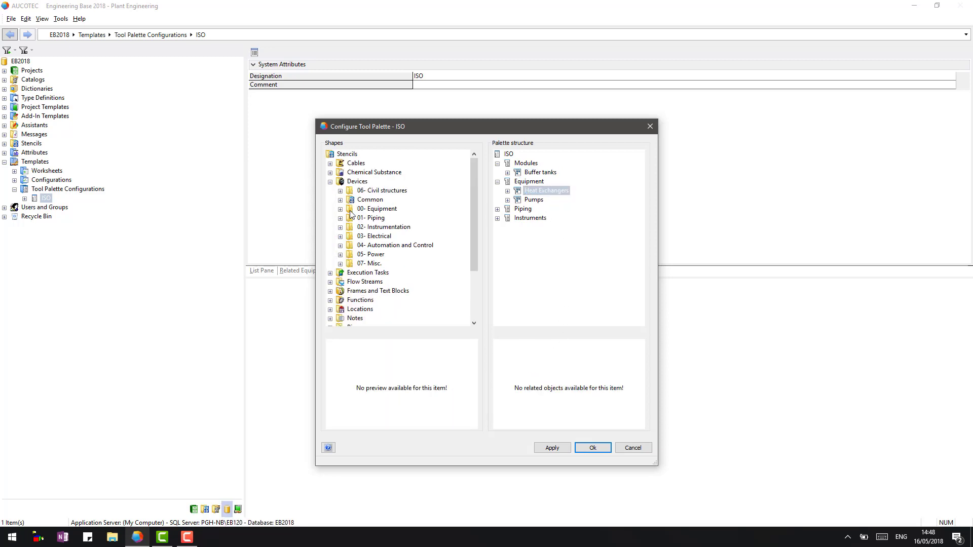
left_click(367, 193)
left_click(400, 200)
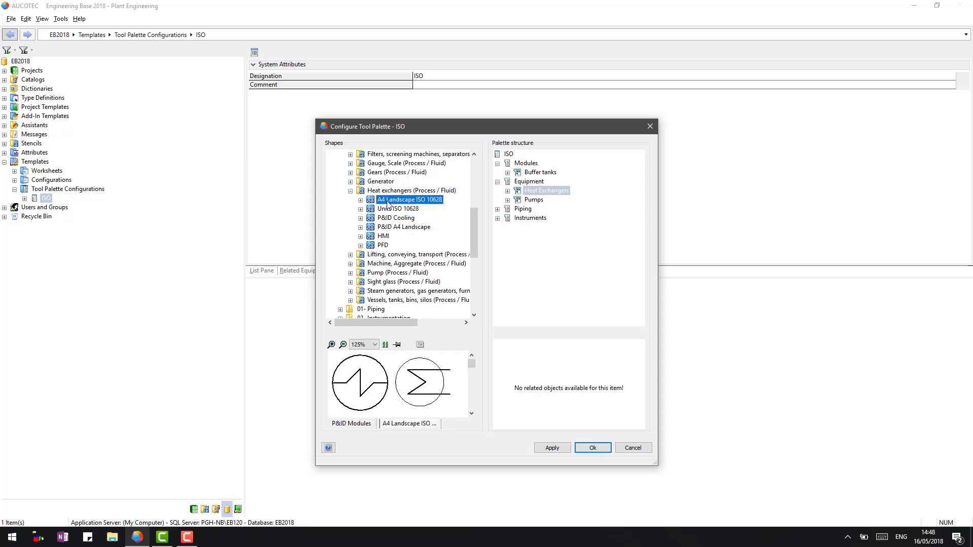
left_click_drag(365, 363, 543, 357)
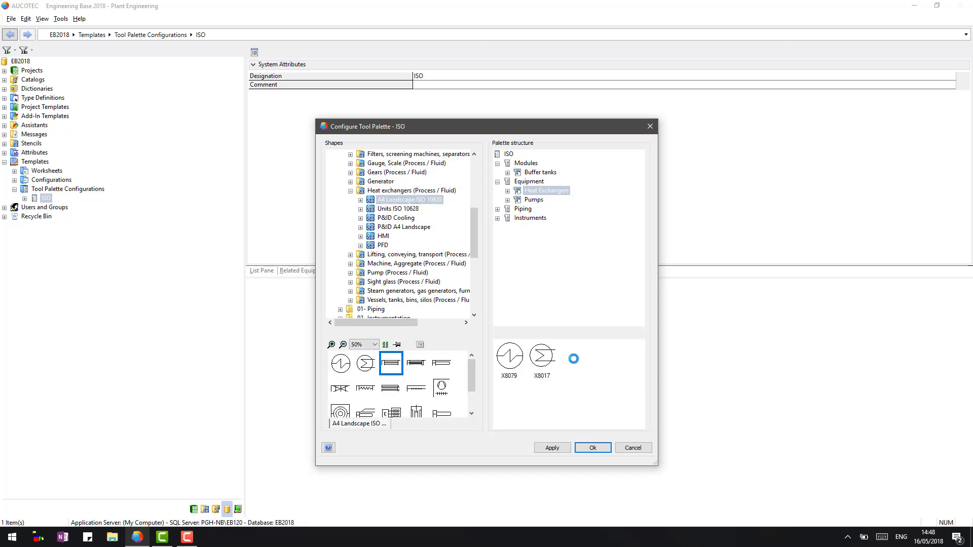
- Add pump shapes 2301, 2322, X8091 and X8092 from the ISO 10628 pump stencil to the Pumps group and save the palette configuration
left_click(534, 200)
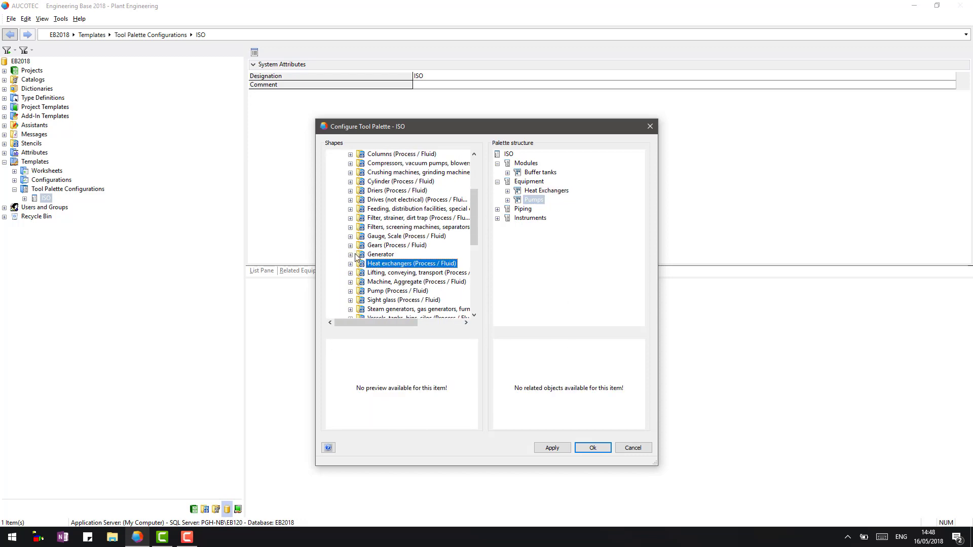
left_click_drag(521, 369, 542, 363)
left_click_drag(366, 363, 576, 357)
left_click_drag(417, 363, 608, 357)
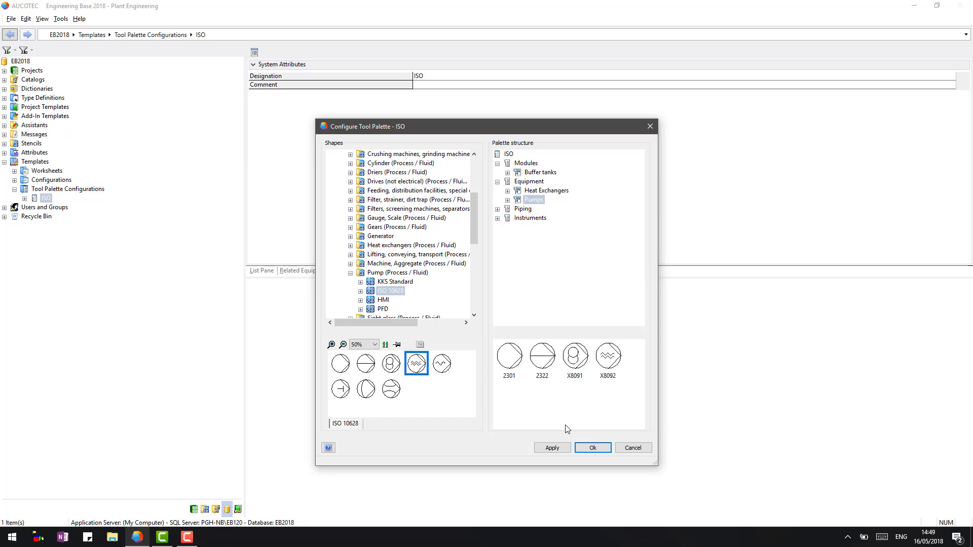
left_click(594, 448)
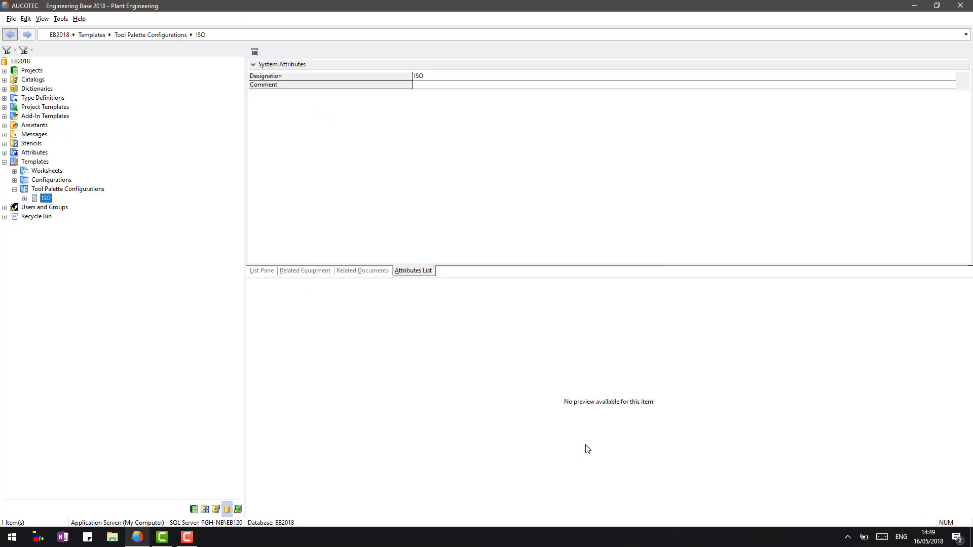
- Create a second tool palette configuration with the designation ISA under Tool Palette Configurations
right_click(51, 189)
mouse_move(90, 194)
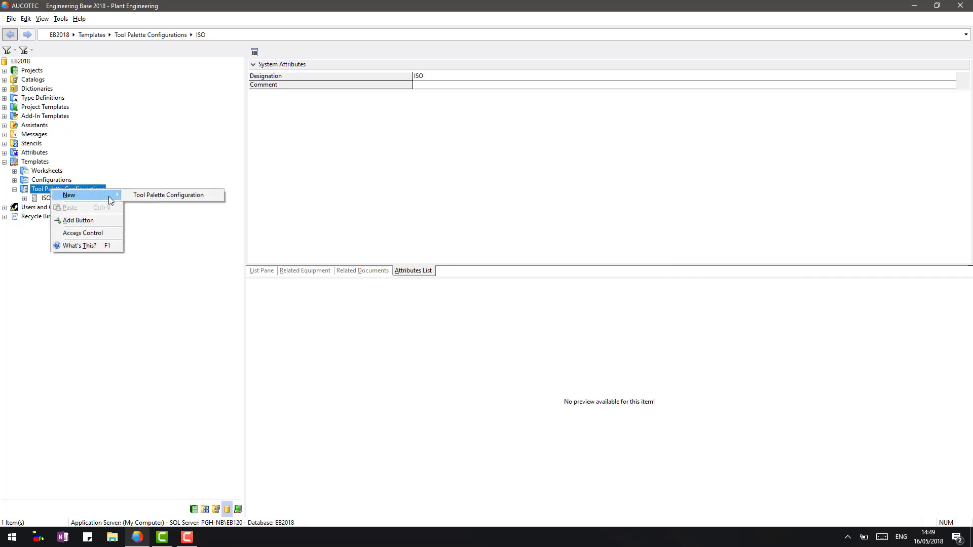
left_click(140, 198)
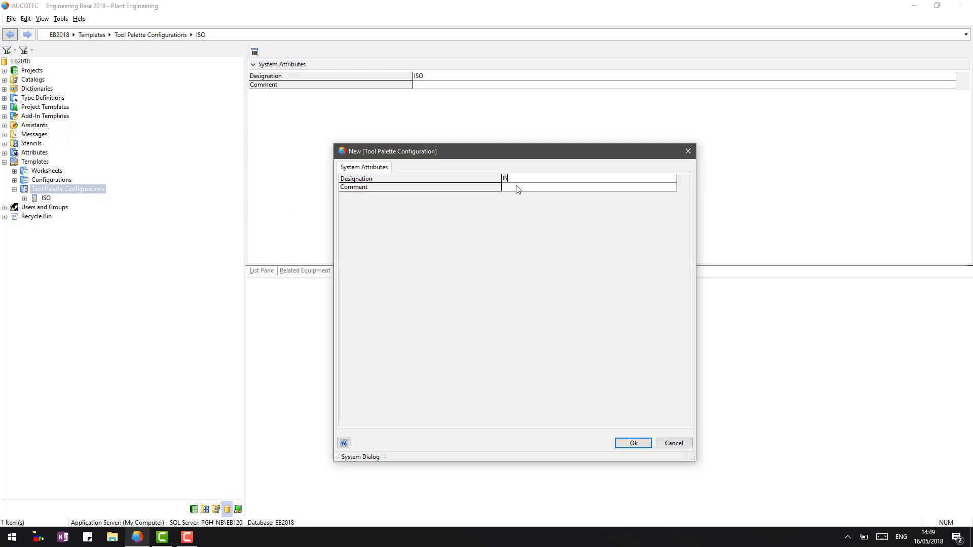
key("Return")
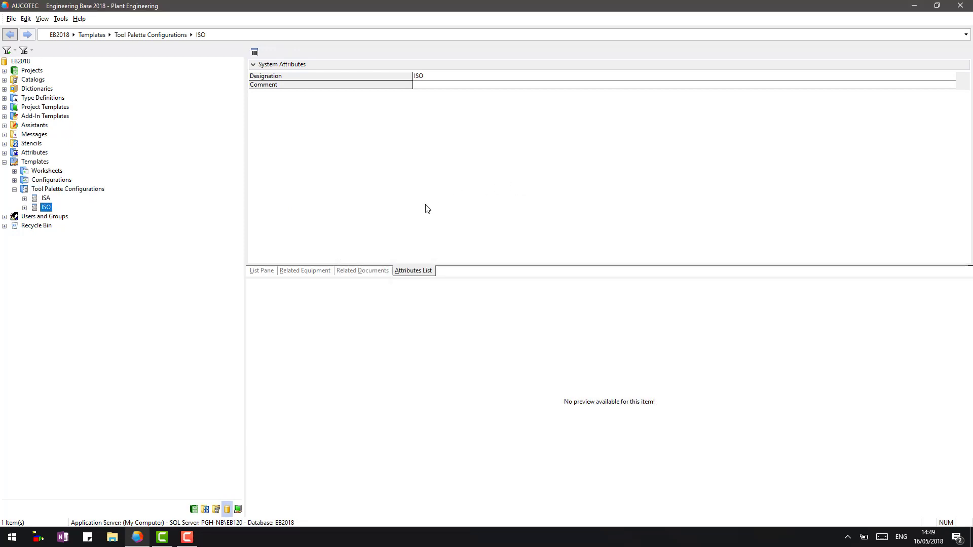
- Open the Tool Palettes page of the Visio Settings in the properties of the DEMO Plant Engineering project
left_click(30, 72)
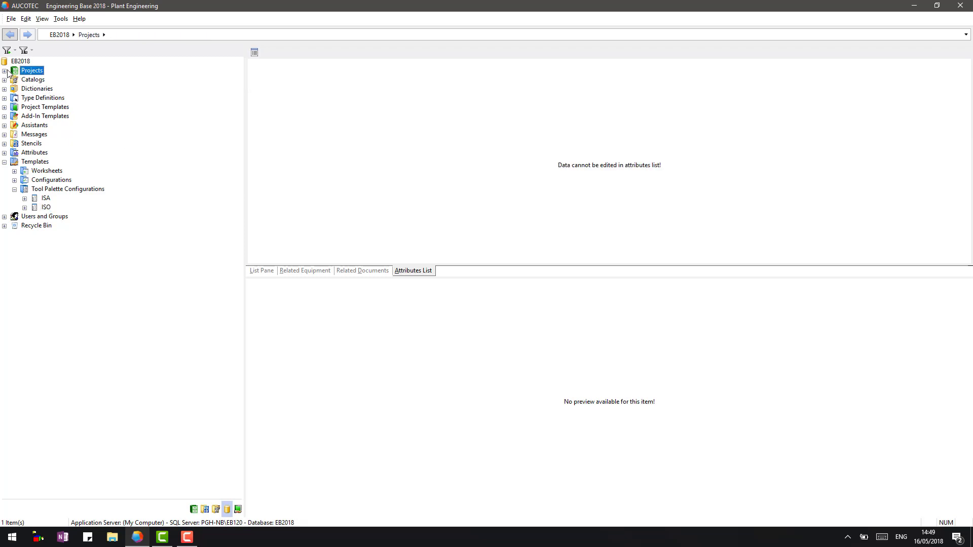
left_click(4, 71)
left_click(15, 89)
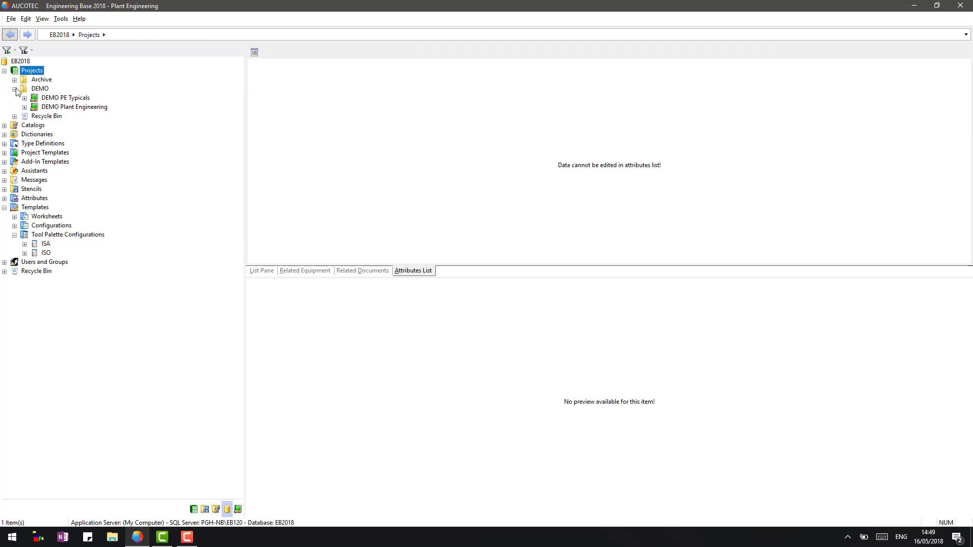
left_click(57, 107)
right_click(58, 109)
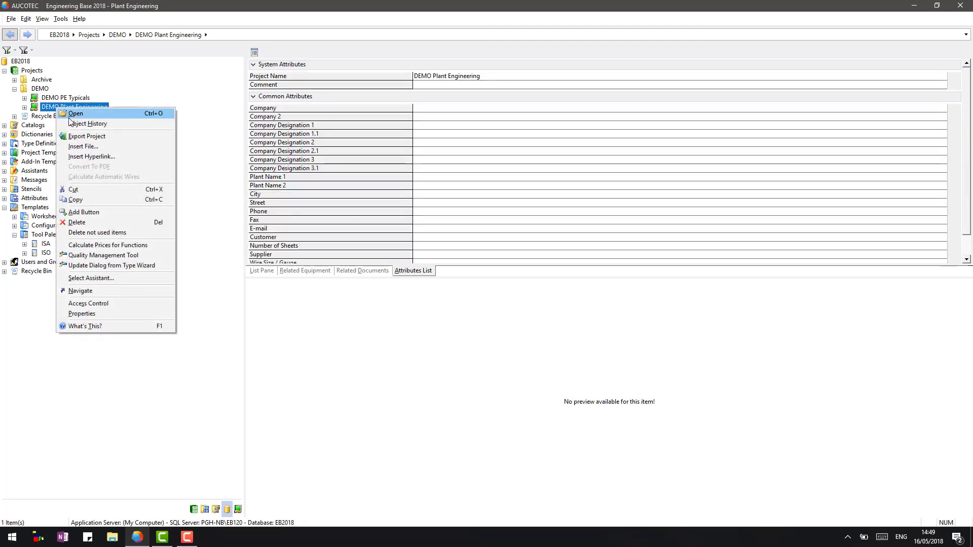
left_click(121, 314)
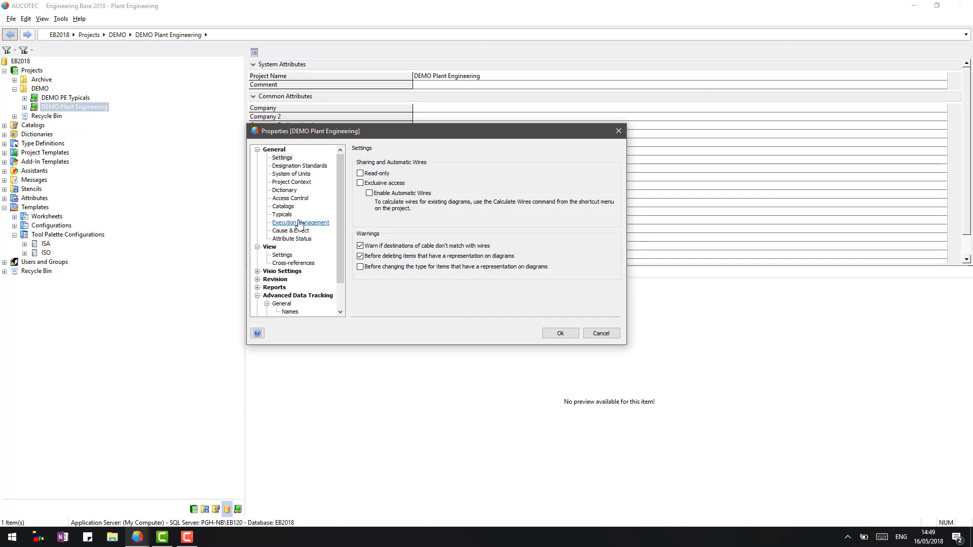
left_click_drag(339, 213, 340, 243)
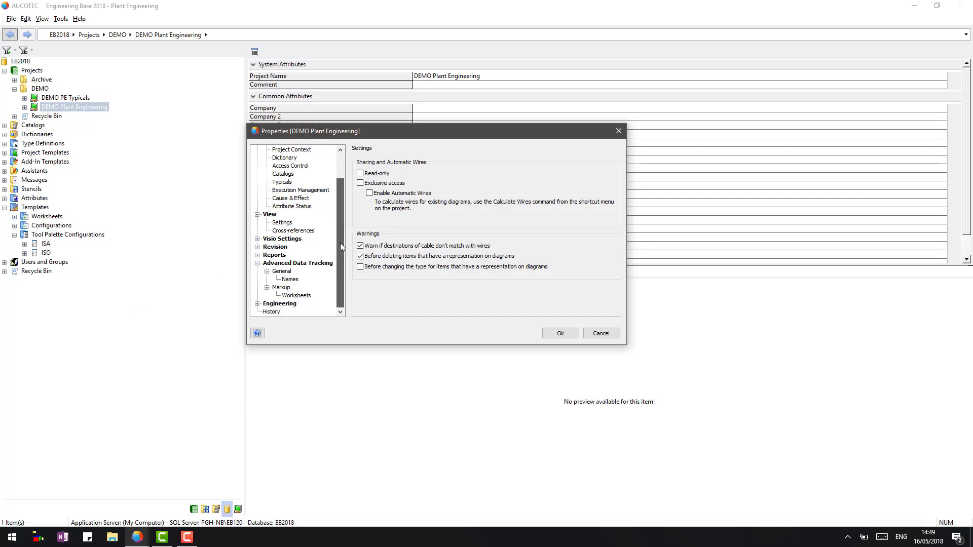
left_click(257, 239)
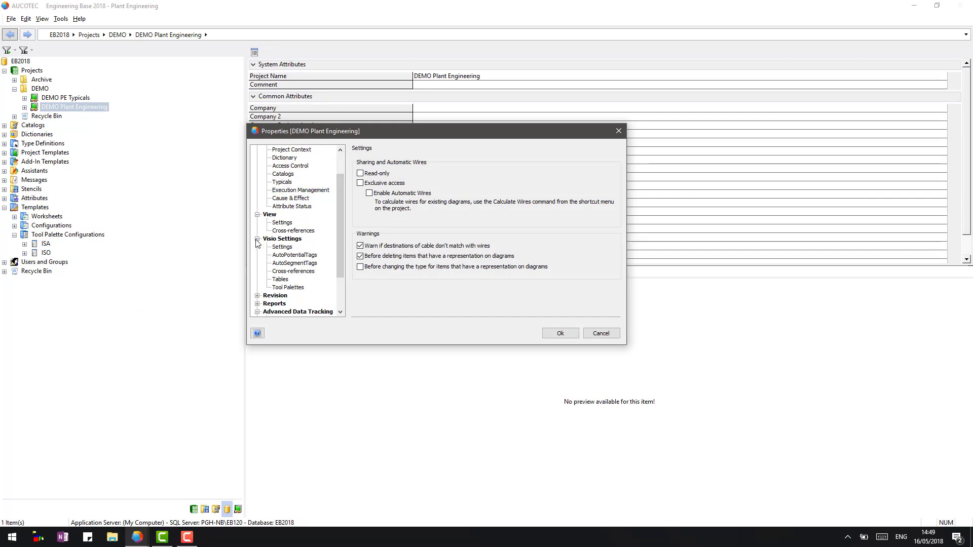
left_click(293, 288)
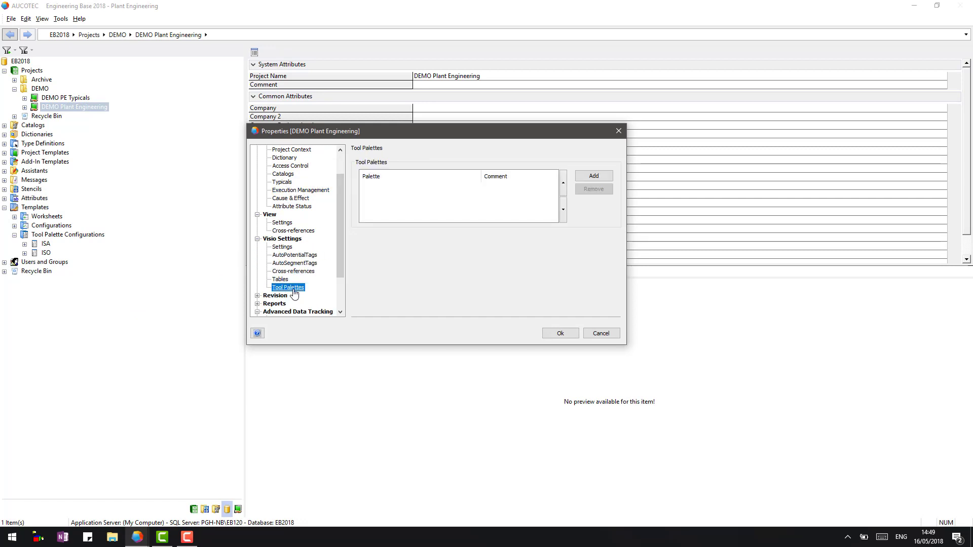
- Assign the ISA and ISO tool palettes to the DEMO Plant Engineering project and save its properties
left_click(589, 178)
left_click(416, 196)
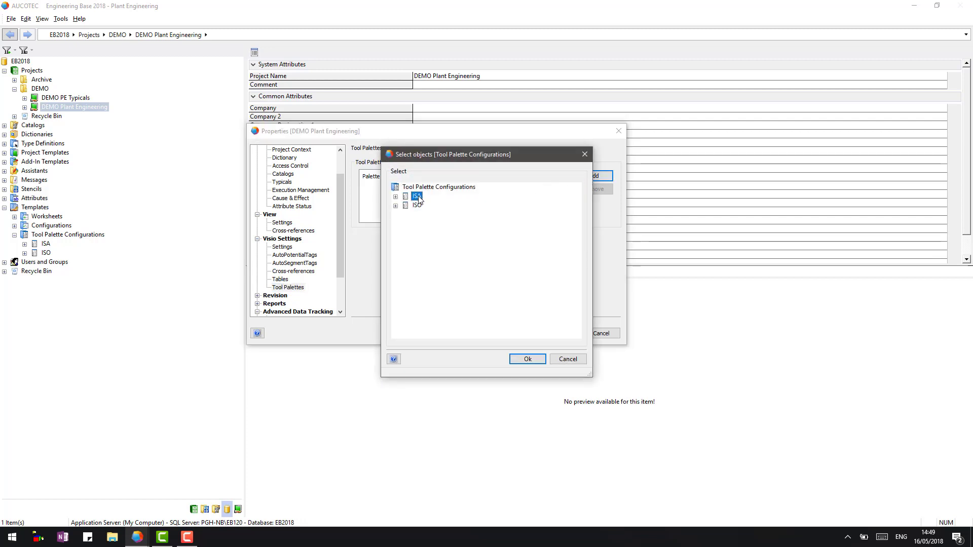
left_click(417, 206)
left_click(416, 196)
left_click(527, 359)
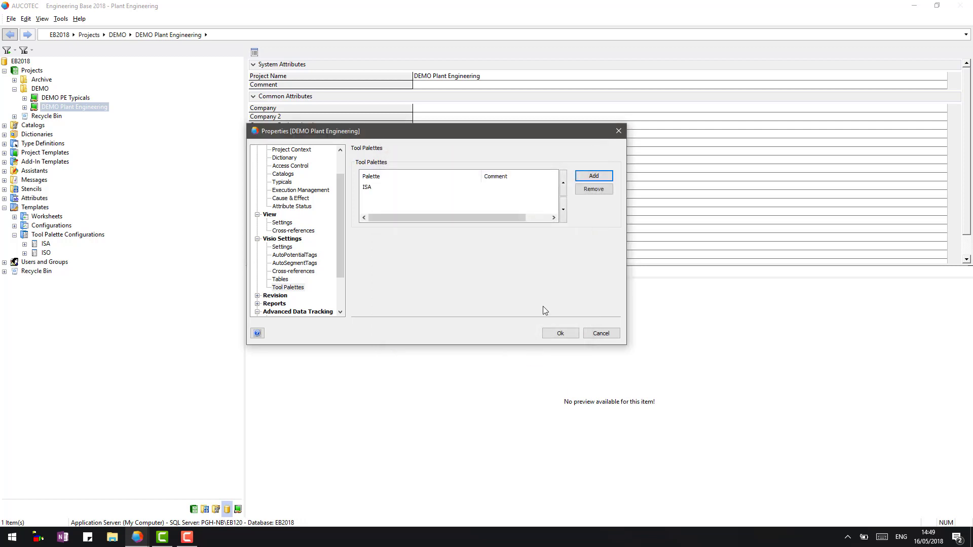
left_click(594, 176)
left_click(417, 206)
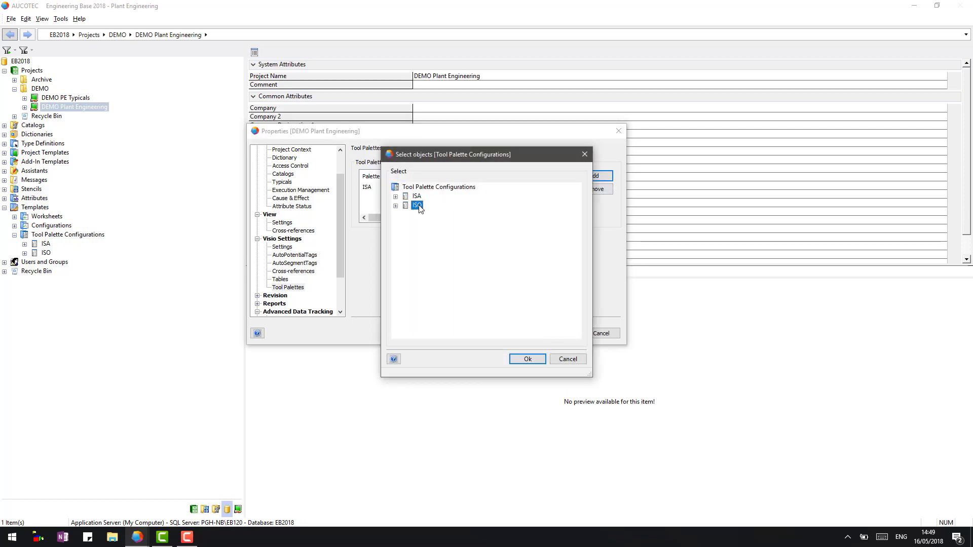
left_click(527, 359)
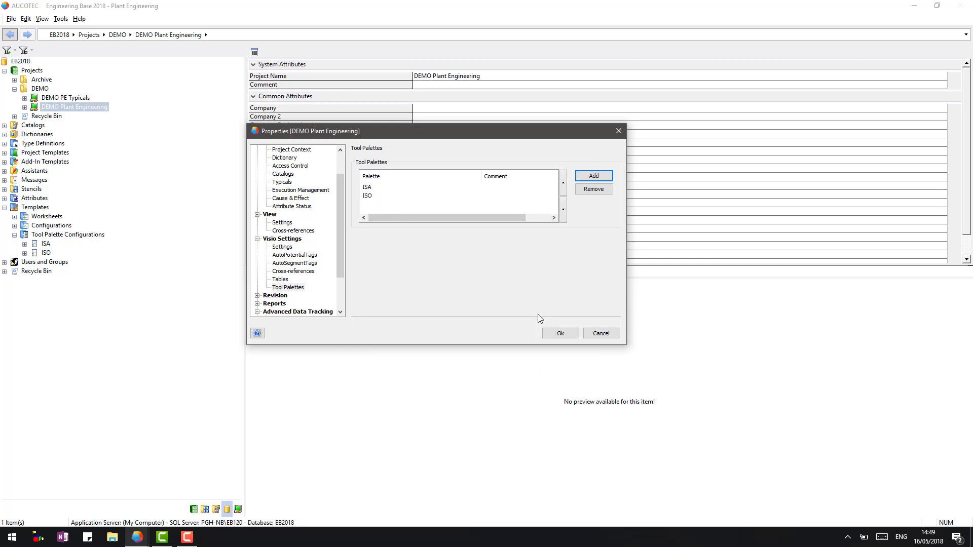
left_click(559, 334)
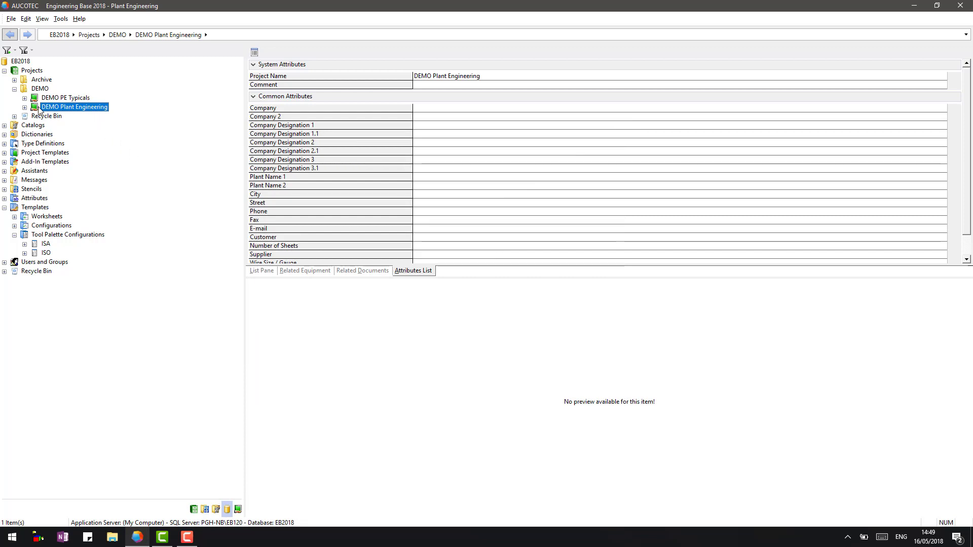
- Open P&ID sheet 03 (42 700 02) from the Process documents of the DEMO Plant Engineering project
left_click(24, 107)
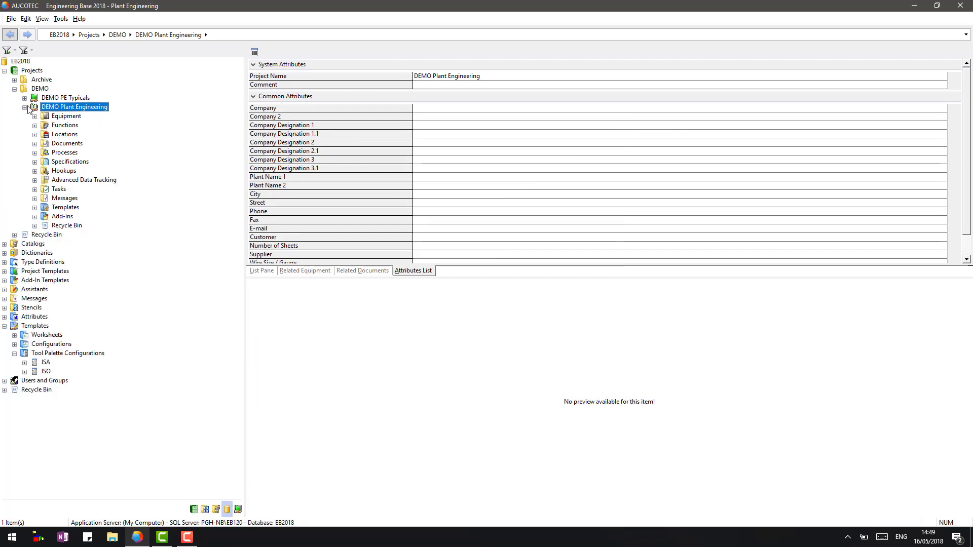
left_click(35, 144)
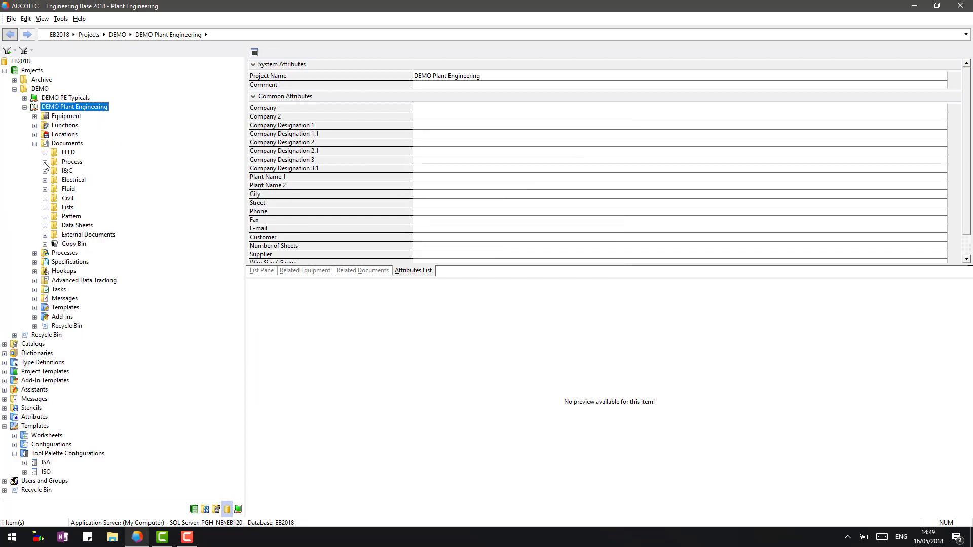
left_click(45, 163)
left_click(55, 181)
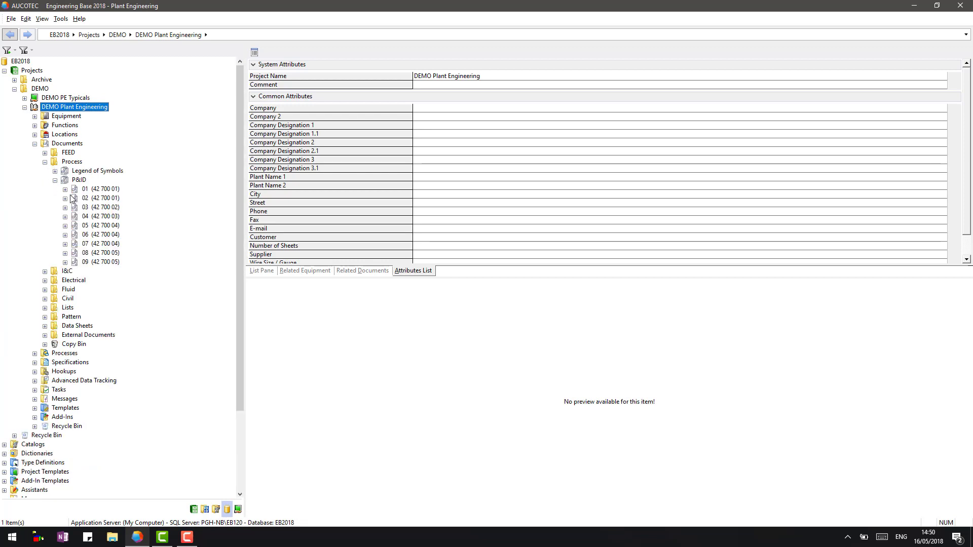
left_click(96, 208)
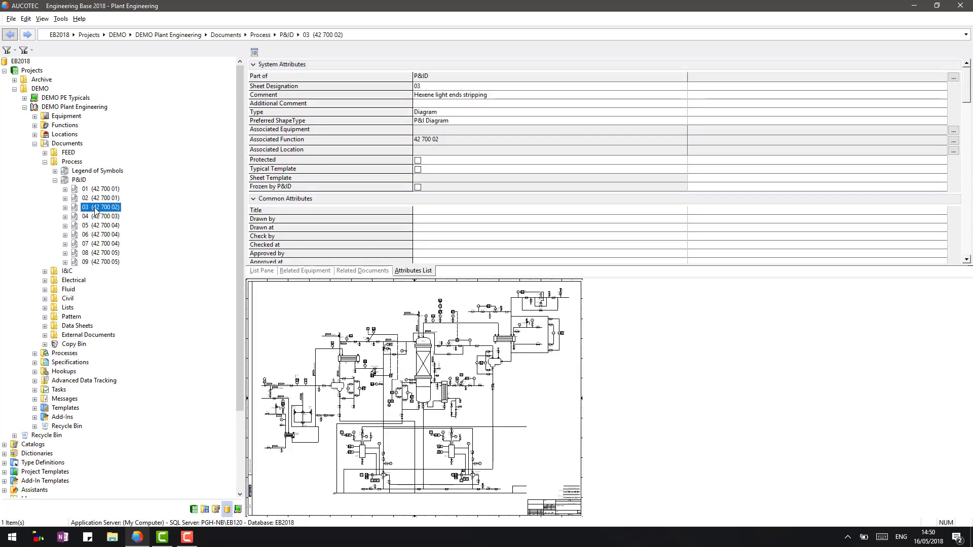
double_click(96, 208)
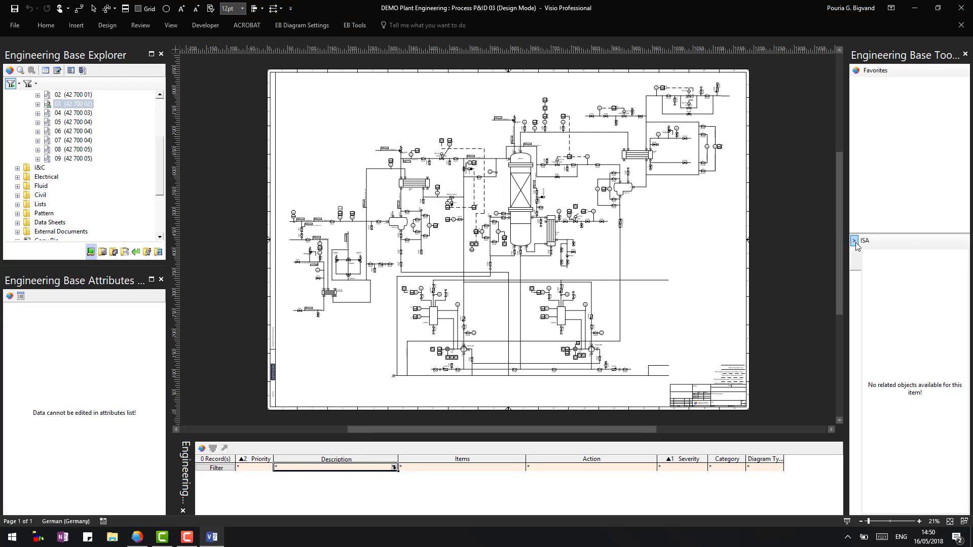
- Switch the diagram's tool palette to ISO and display the contents of its Modules tab
left_click(854, 241)
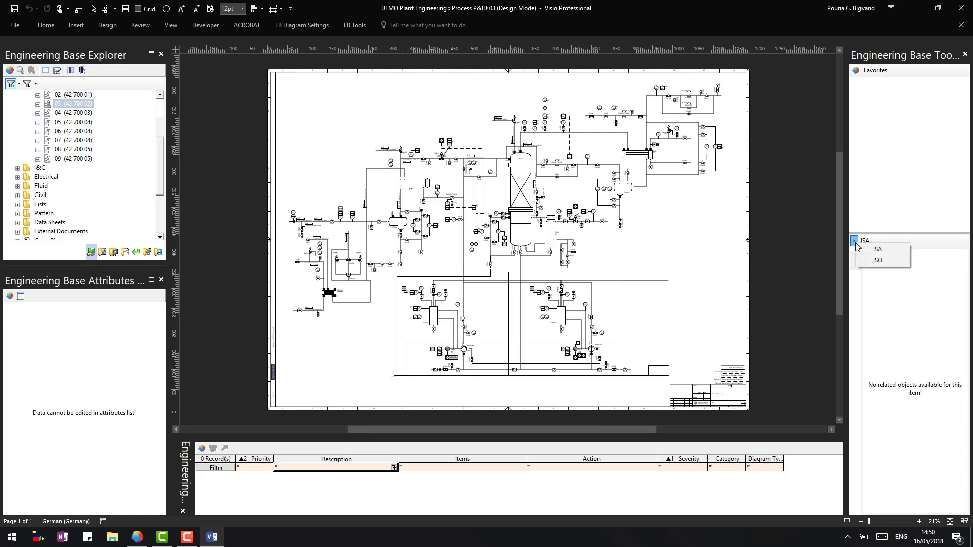
left_click(877, 260)
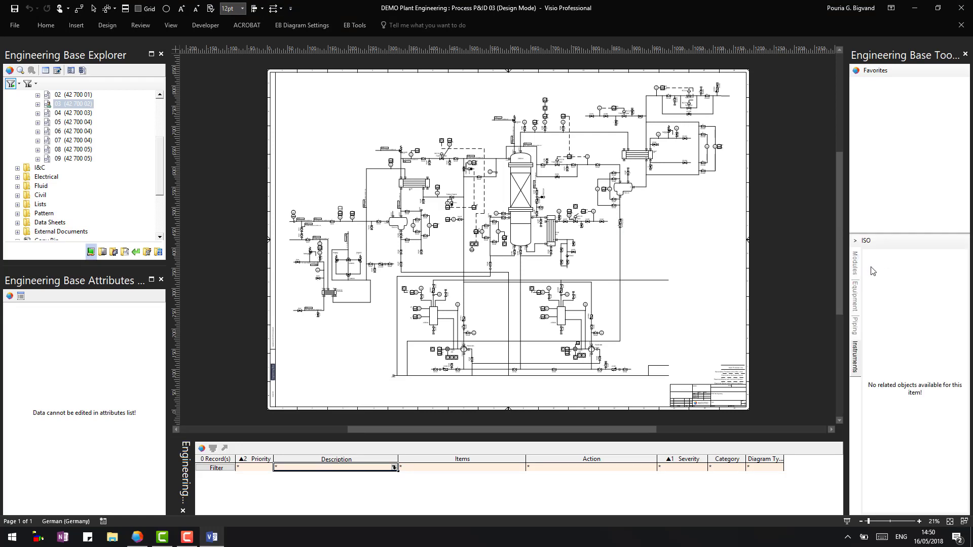
left_click(856, 262)
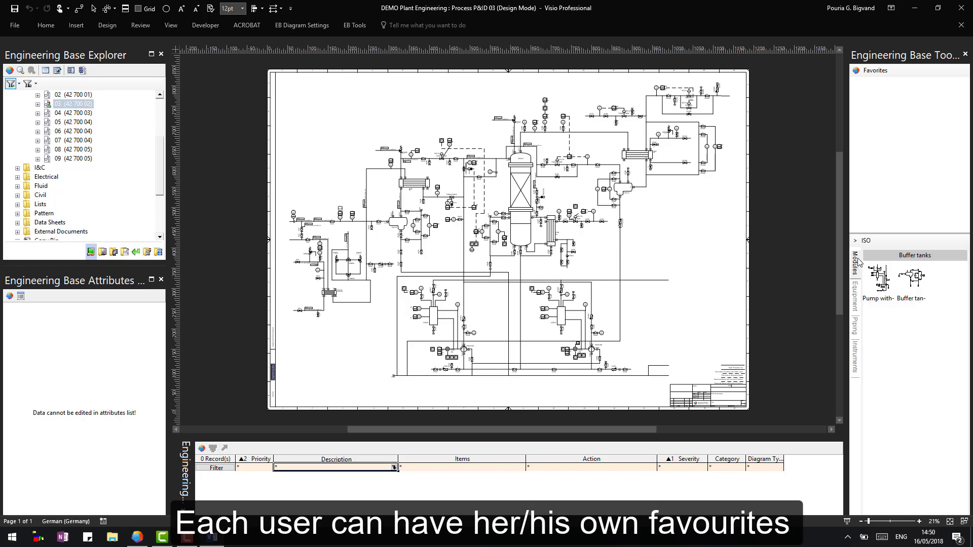
- Review the ISO palette's Equipment, Piping, Instruments and Modules categories and the choice of assigned palettes
left_click(856, 296)
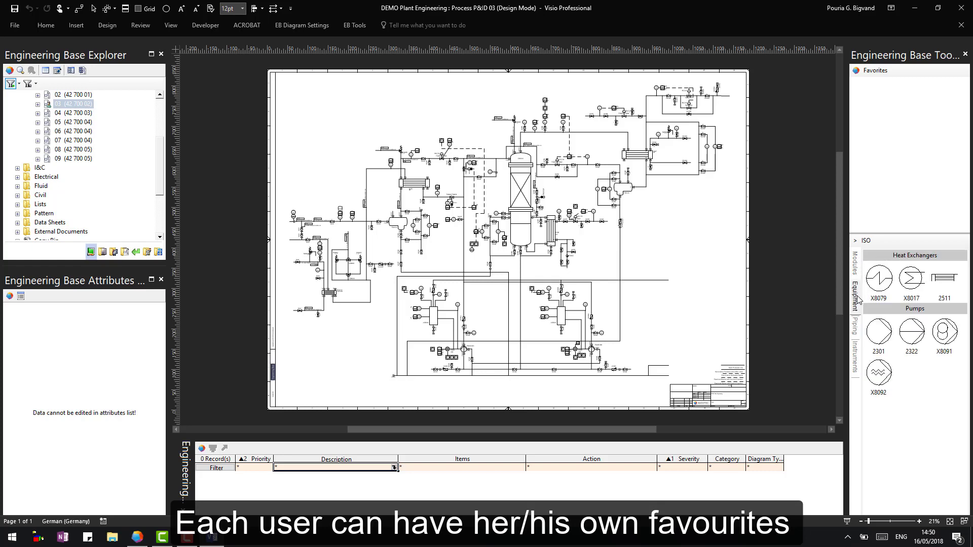
left_click(860, 327)
left_click(859, 353)
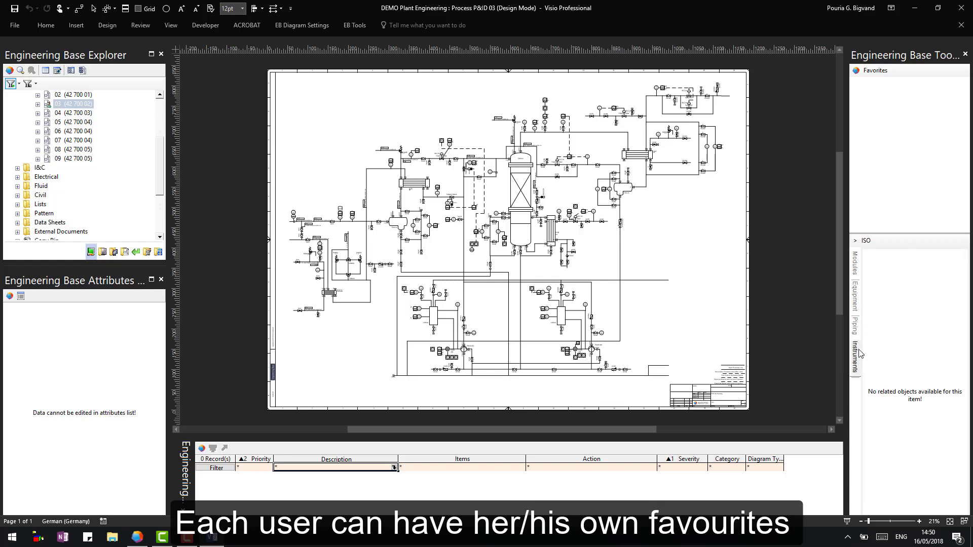
left_click(855, 267)
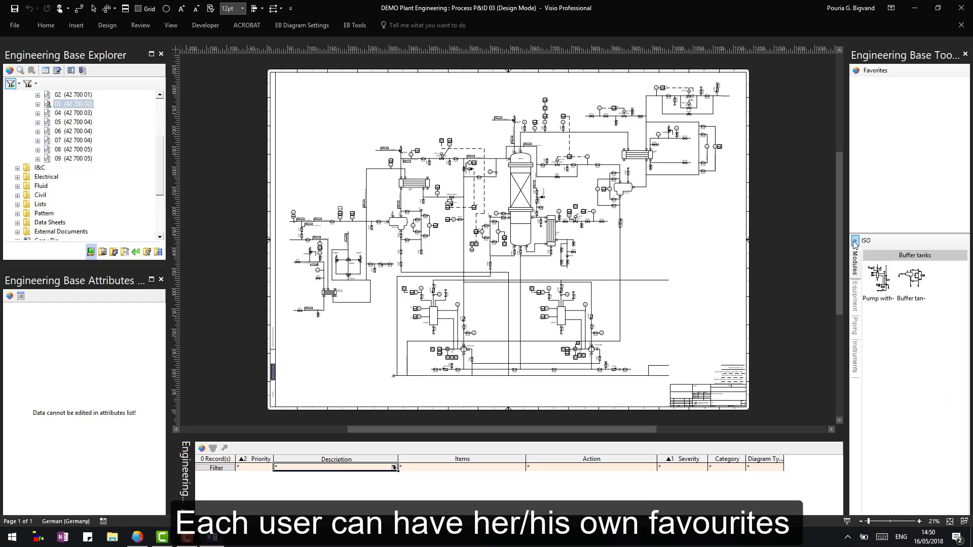
left_click(855, 242)
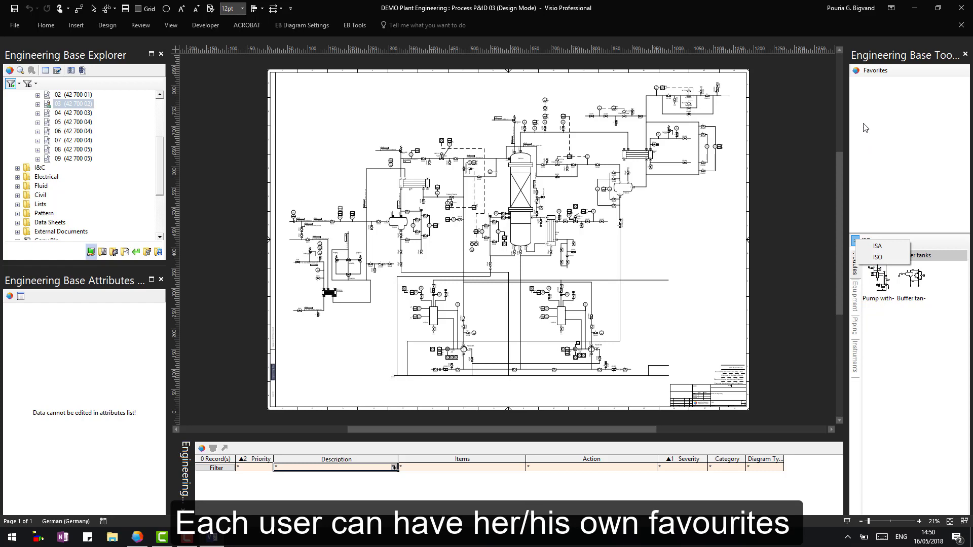
- Add the pump module from Buffer tanks, pump 2301 and heat exchanger X8079 from the ISO palette to the Favorites
left_click(883, 282)
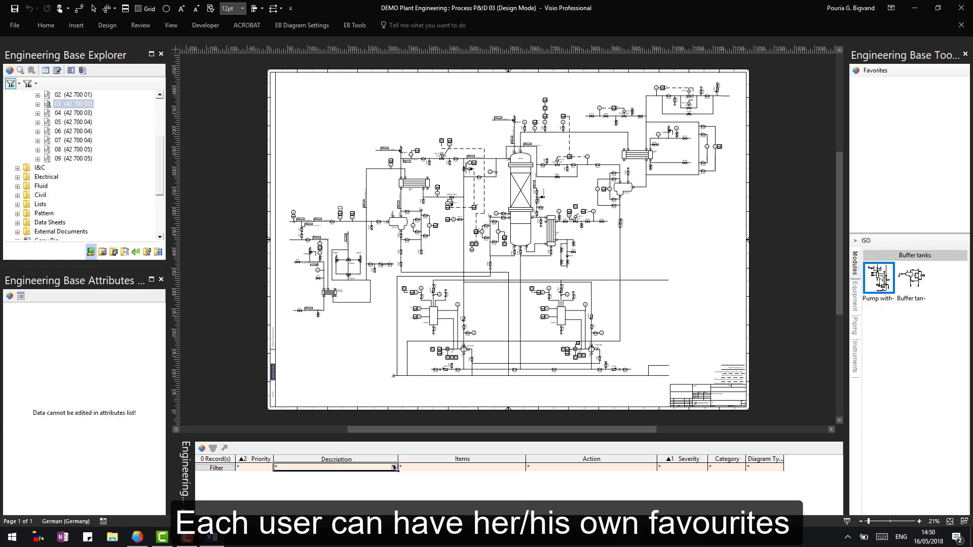
left_click_drag(882, 282, 887, 173)
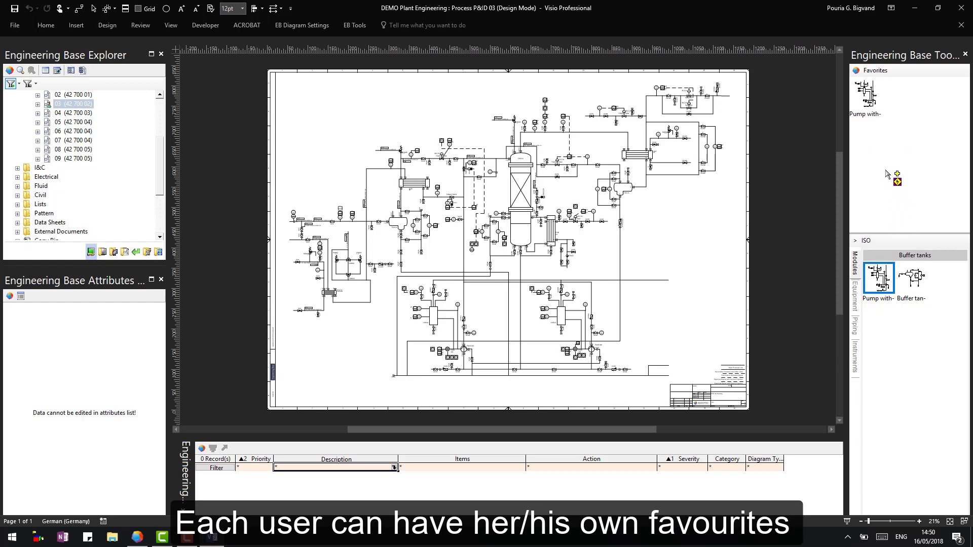
left_click(860, 300)
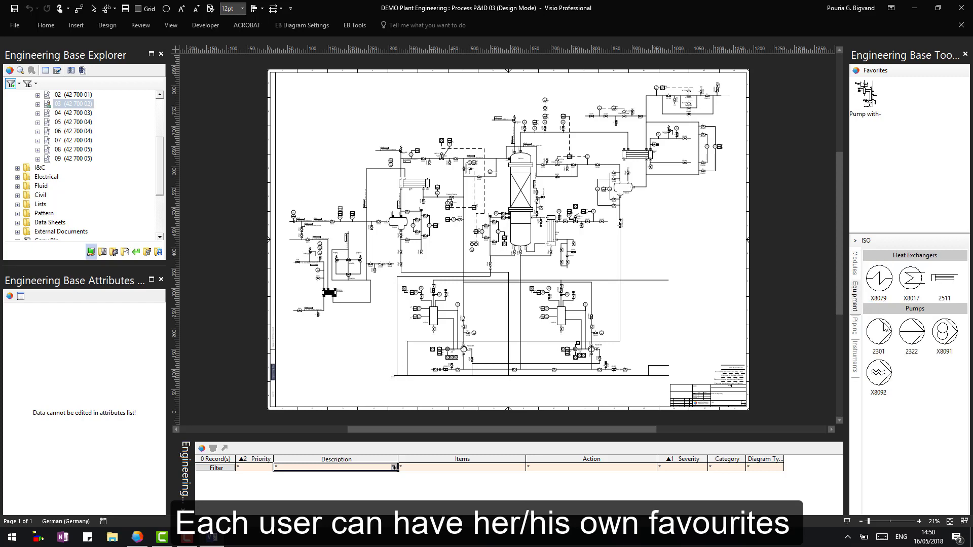
left_click_drag(884, 328, 904, 166)
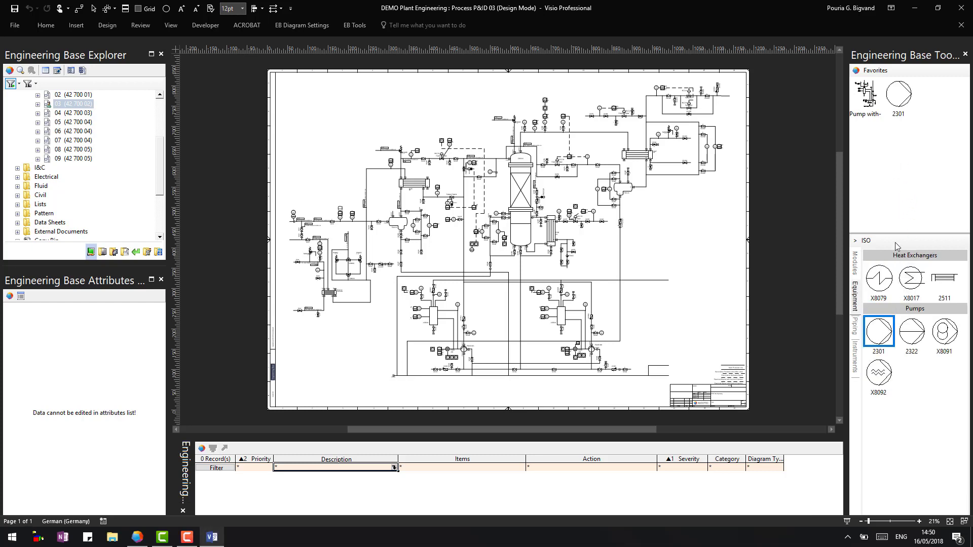
left_click(884, 285)
left_click_drag(879, 287, 922, 152)
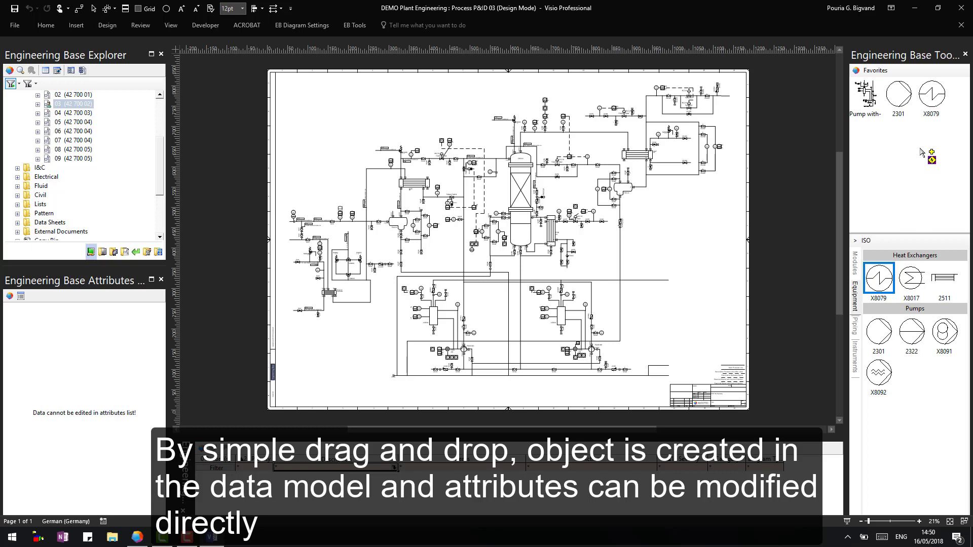
- Place pump 2301 and heat exchanger X8079 from the Favorites side by side in the empty area at the sheet's upper left
left_click(904, 97)
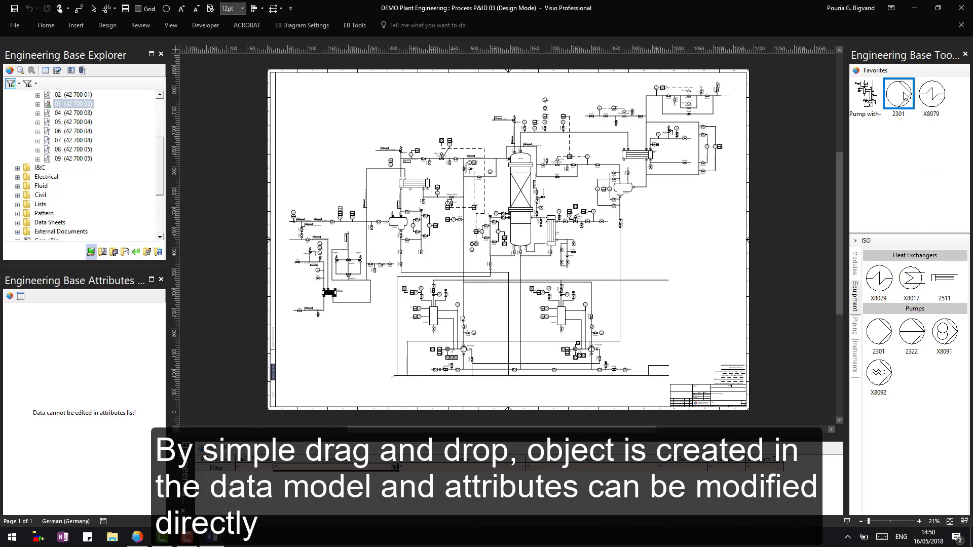
mouse_move(904, 97)
left_mouse_down()
mouse_move(538, 126)
mouse_move(415, 105)
left_mouse_up()
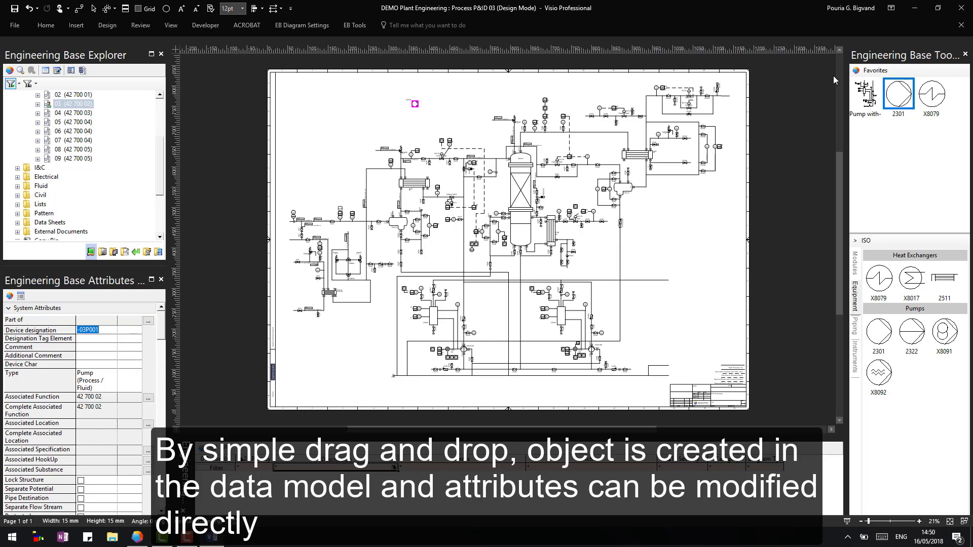
left_click(938, 98)
mouse_move(939, 98)
left_mouse_down()
mouse_move(718, 116)
mouse_move(447, 105)
left_mouse_up()
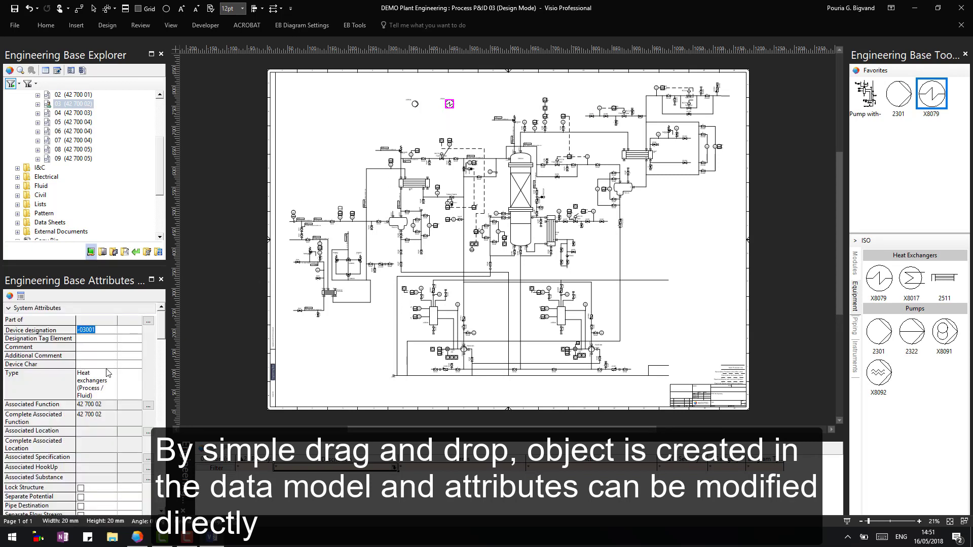
- Place the favorite pump module on the P&ID sheet, to the right of the two similar pump groups and above the title block
left_click(867, 97)
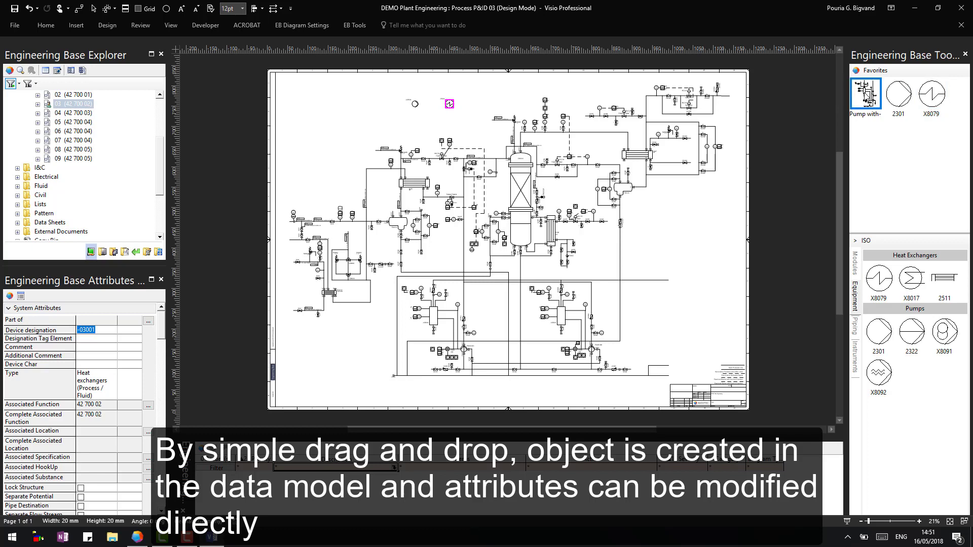
mouse_move(873, 95)
left_mouse_down()
mouse_move(822, 166)
mouse_move(663, 333)
mouse_move(673, 326)
left_mouse_up()
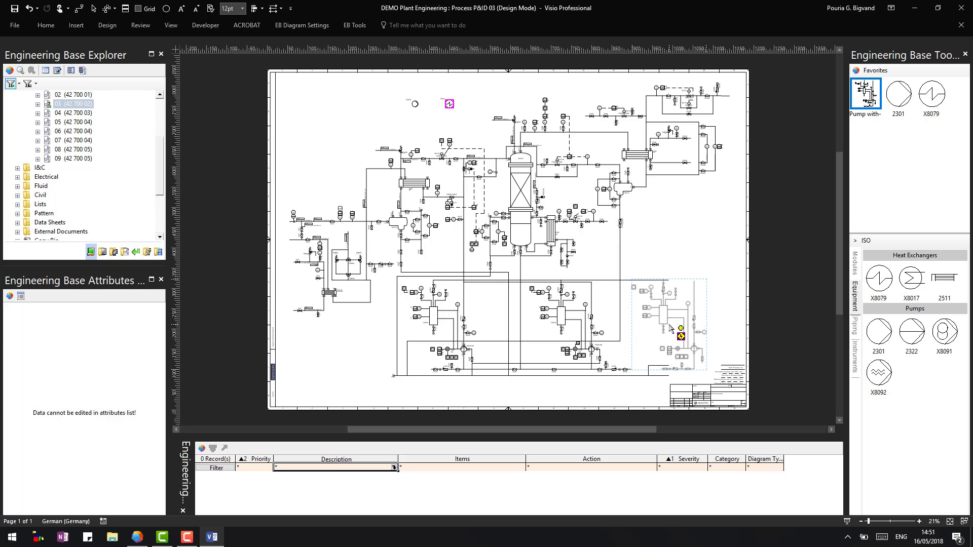